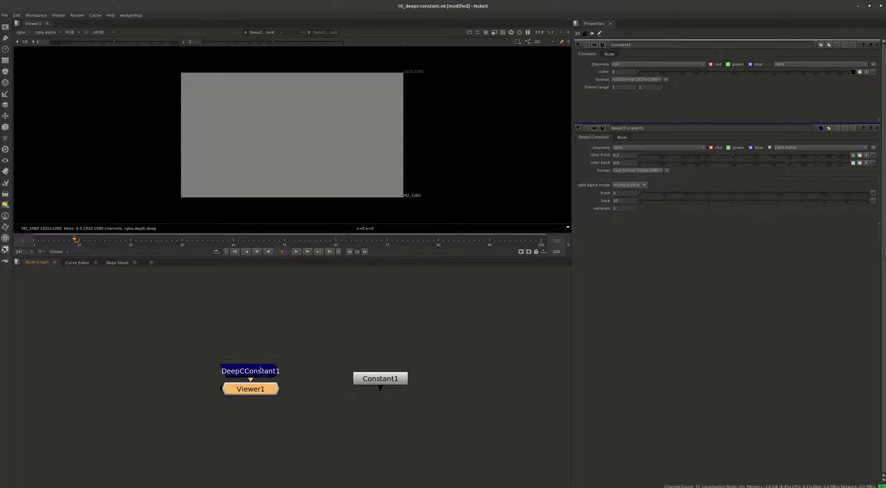
# - Move Viewer1 lower in the node graph, add a DeepToPoints node and place it between DeepCConstant1 and the viewer
pyautogui.moveTo(253, 375); pyautogui.dragTo(307, 352, button='middle')
pyautogui.moveTo(305, 368); pyautogui.dragTo(323, 456)
pyautogui.click(277, 425)
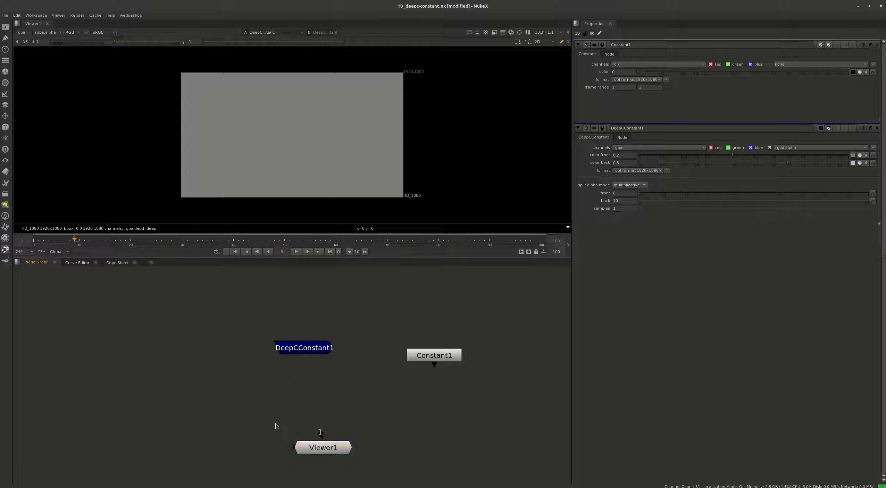
pyautogui.press('Tab')
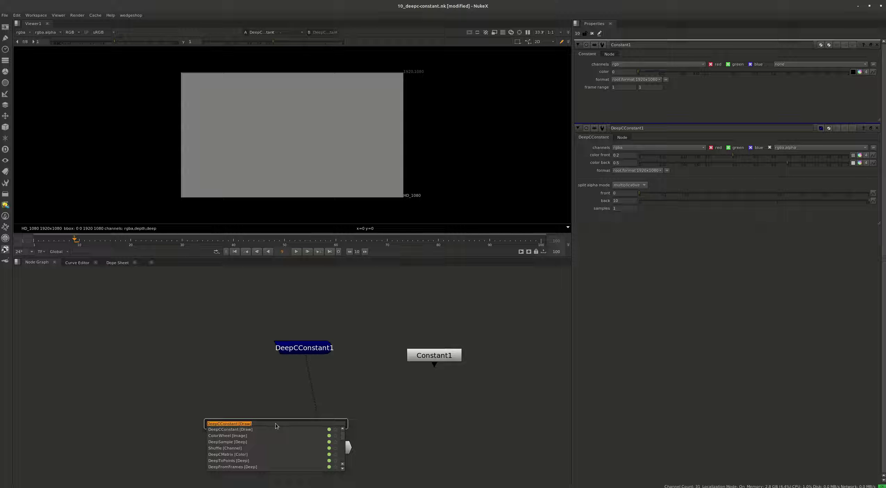
pyautogui.write('deepto')
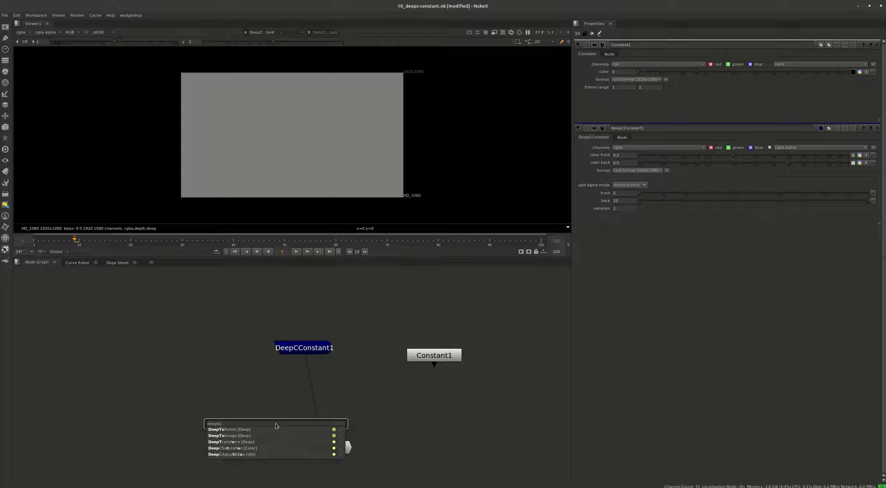
pyautogui.press('Return')
pyautogui.moveTo(276, 423); pyautogui.dragTo(304, 418)
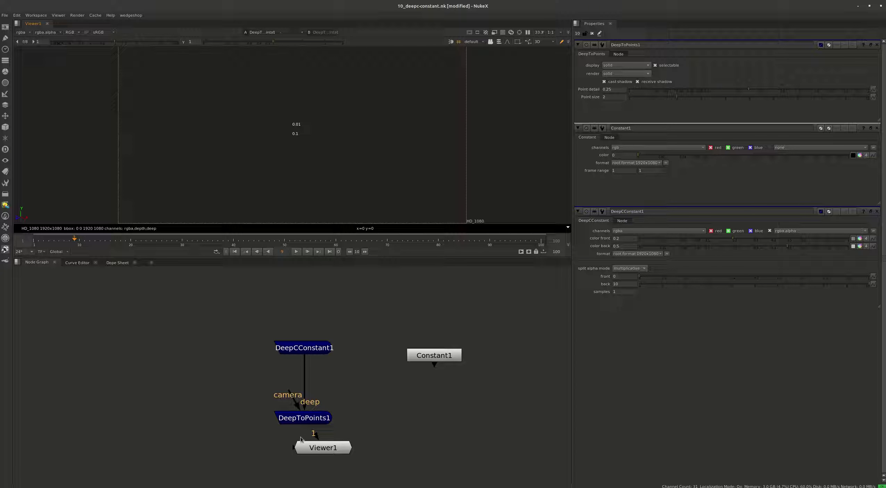
# - Add a Camera node to the node graph
pyautogui.press('Tab')
pyautogui.write('cam')
pyautogui.press('Return')
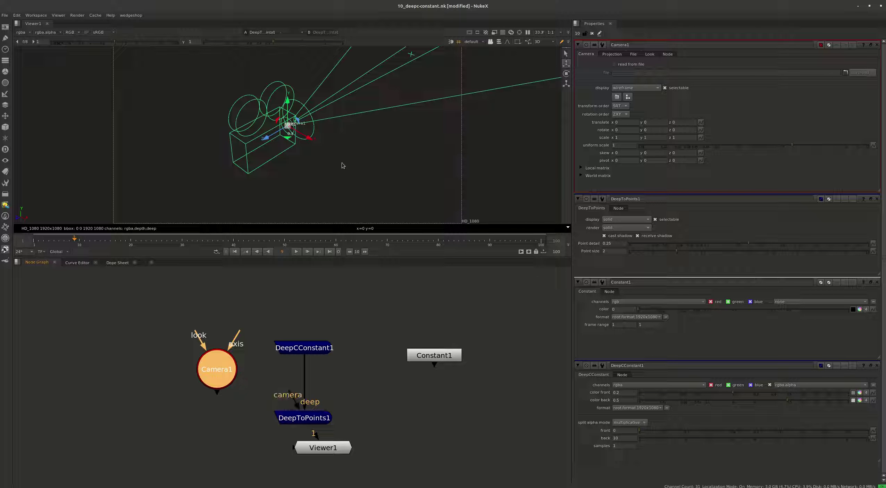
# - Change the viewer's 3D renderer from Hydra to Nuke to display the point cloud
pyautogui.click(394, 139)
pyautogui.press('s')
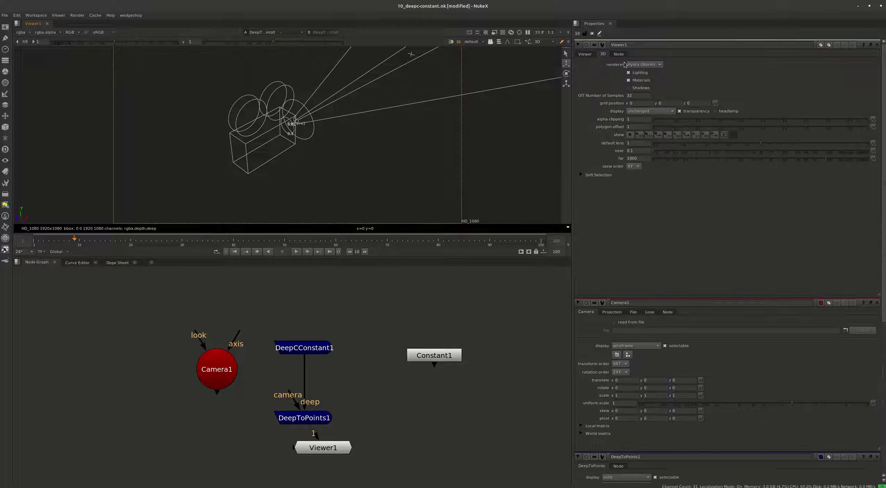
pyautogui.click(636, 65)
pyautogui.click(639, 58)
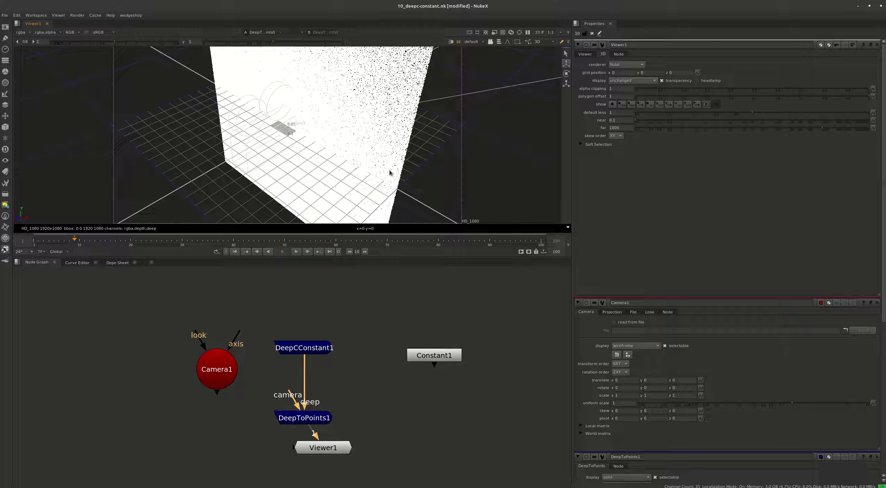
pyautogui.scroll(-6, 432, 132)
pyautogui.keyDown('ctrl'); pyautogui.moveTo(431, 139); pyautogui.dragTo(407, 211); pyautogui.keyUp('ctrl')
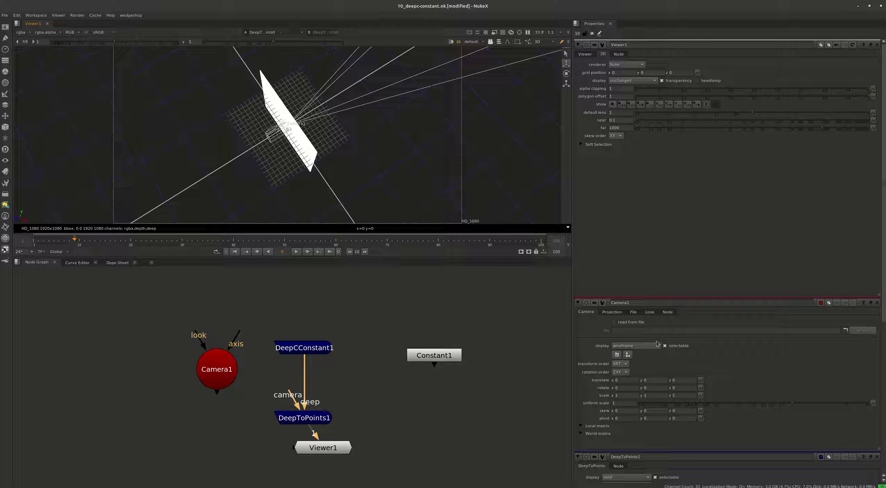
# - Move Viewer1 aside, add a DeepSample node and connect its input to DeepCConstant1
pyautogui.scroll(-10, 657, 344)
pyautogui.moveTo(347, 465); pyautogui.dragTo(336, 427, button='middle')
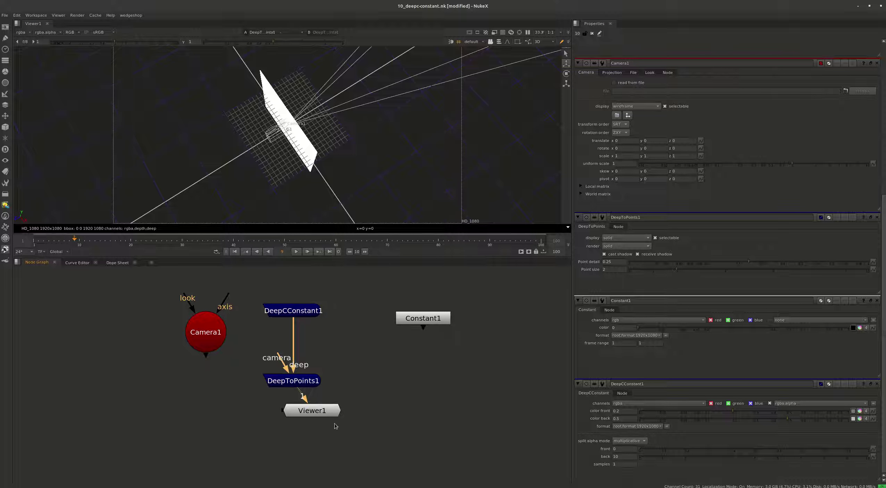
pyautogui.moveTo(312, 411); pyautogui.dragTo(261, 436)
pyautogui.click(390, 402)
pyautogui.press('Tab')
pyautogui.write('deepsa')
pyautogui.press('Return')
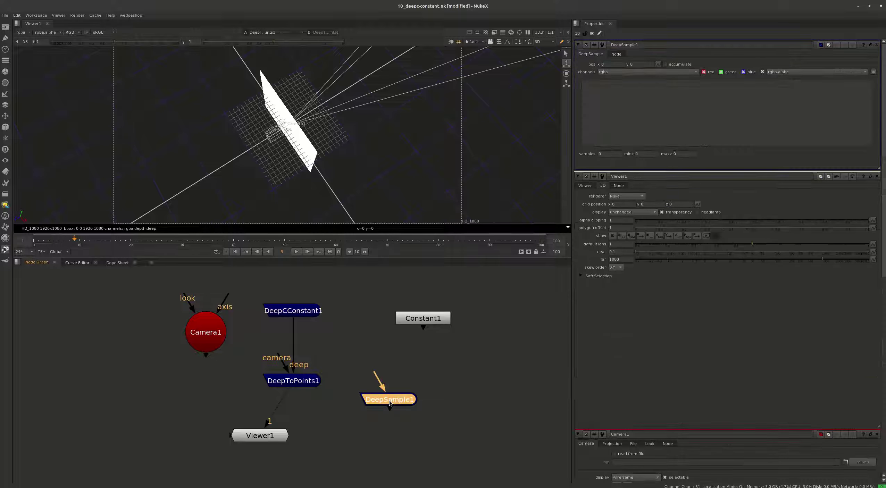
pyautogui.moveTo(375, 375); pyautogui.dragTo(306, 314)
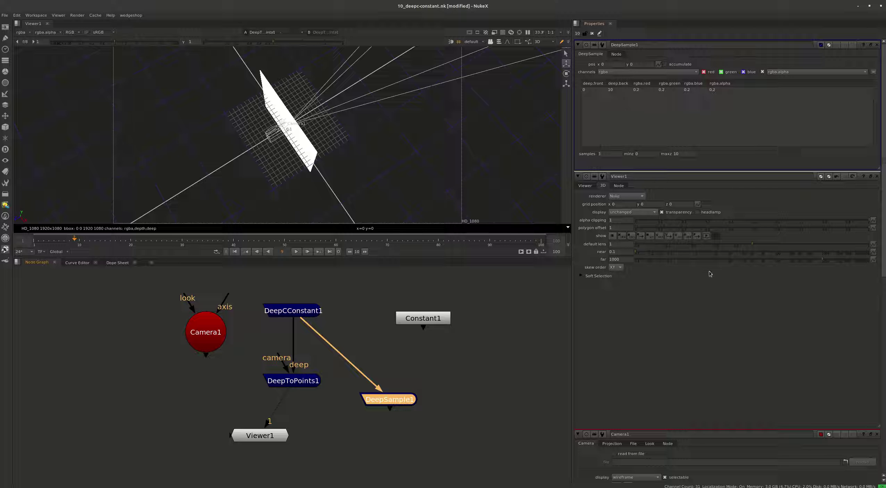
# - Close the properties of Viewer1, Camera1, DeepToPoints1 and Constant1, keeping only DeepSample1 and DeepCConstant1 open
pyautogui.click(877, 177)
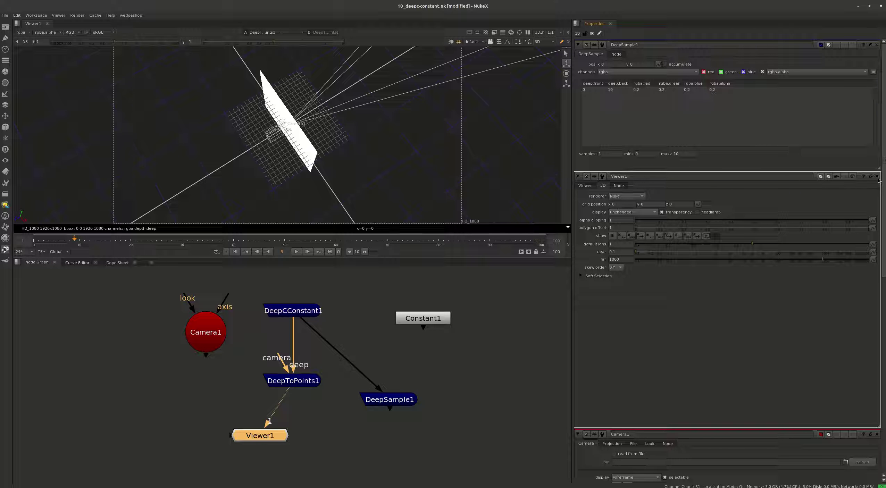
pyautogui.click(877, 177)
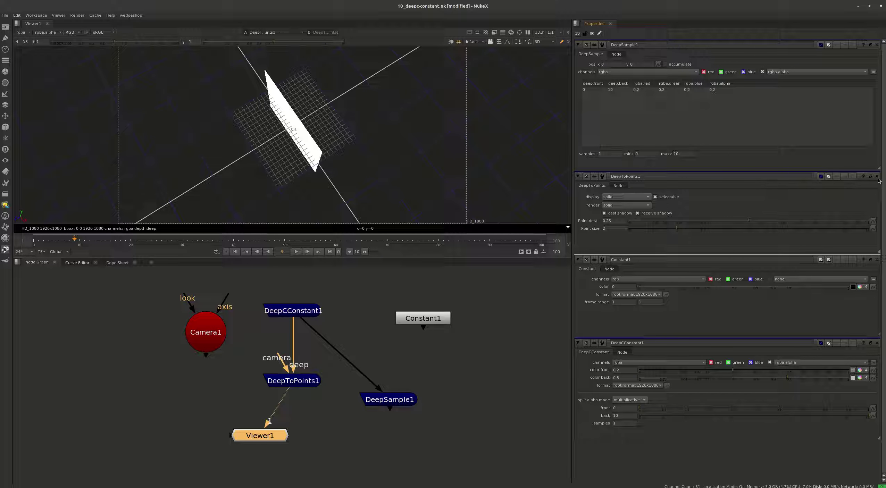
pyautogui.click(877, 177)
pyautogui.click(877, 176)
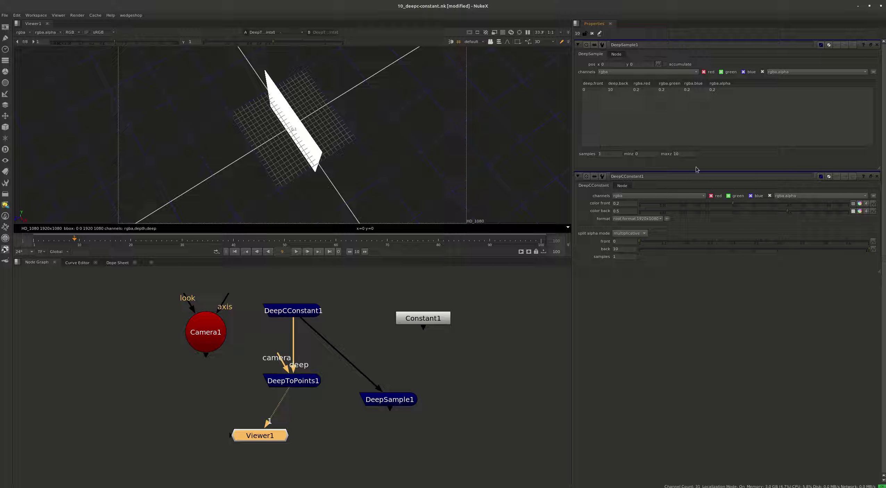
# - Try front depths of 1 and 2 on DeepCConstant1, and return the value to 0
pyautogui.click(620, 244)
pyautogui.write('1')
pyautogui.press('Return')
pyautogui.write('2')
pyautogui.press('Return')
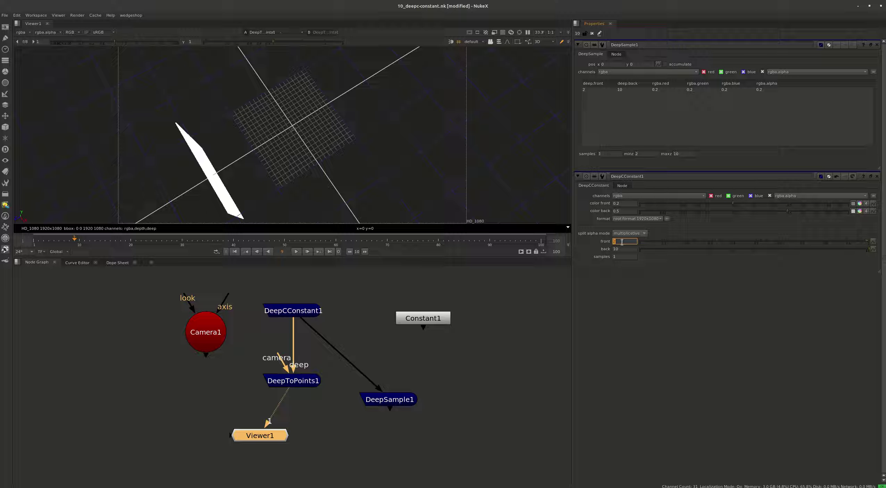
pyautogui.press('Down')
pyautogui.press('Down')
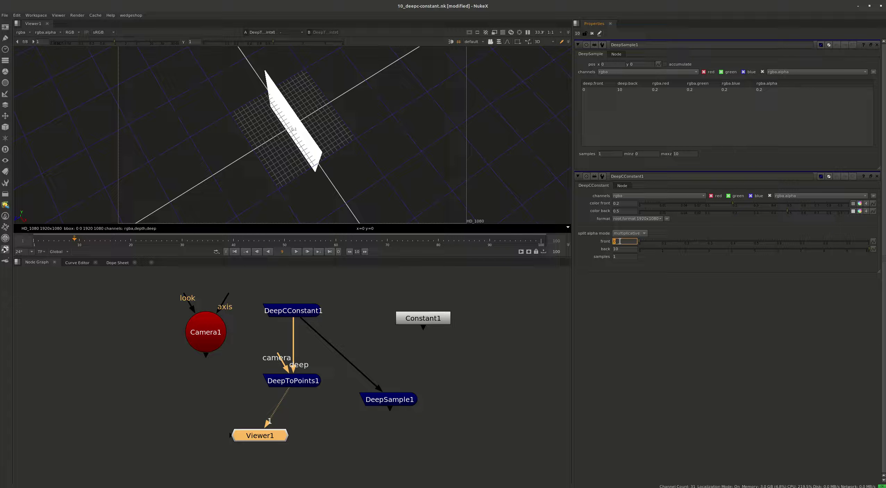
pyautogui.press('Down')
pyautogui.press('Down')
pyautogui.press('Up')
pyautogui.press('Up')
# - Open Camera1's properties and connect the camera input of DeepToPoints1 to Camera1
pyautogui.doubleClick(212, 342)
pyautogui.moveTo(278, 353); pyautogui.dragTo(212, 342)
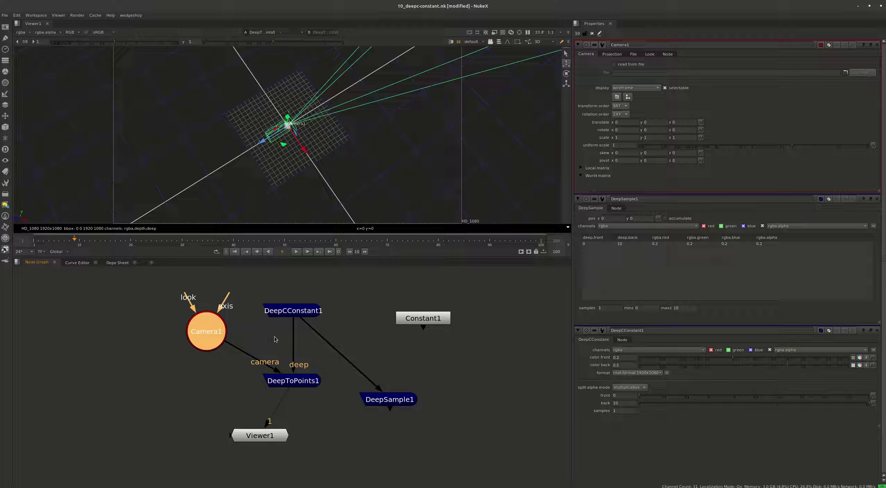
pyautogui.scroll(5, 289, 128)
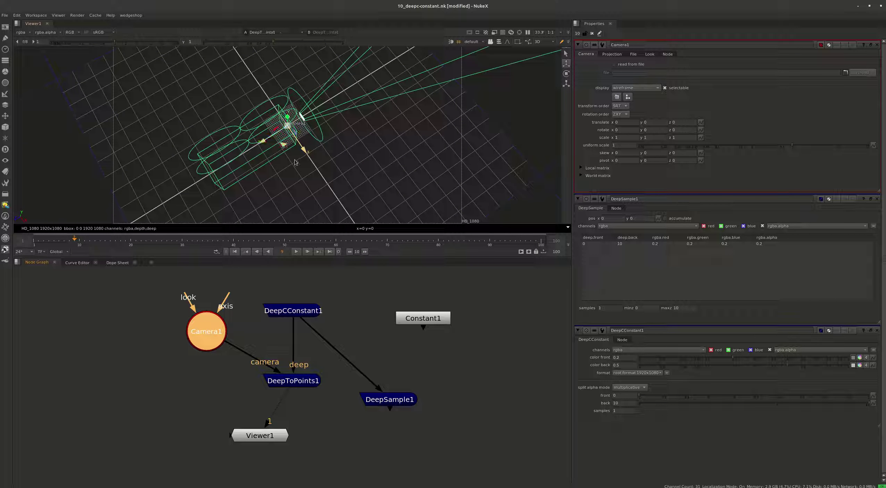
pyautogui.keyDown('ctrl'); pyautogui.moveTo(274, 135); pyautogui.dragTo(365, 164); pyautogui.keyUp('ctrl')
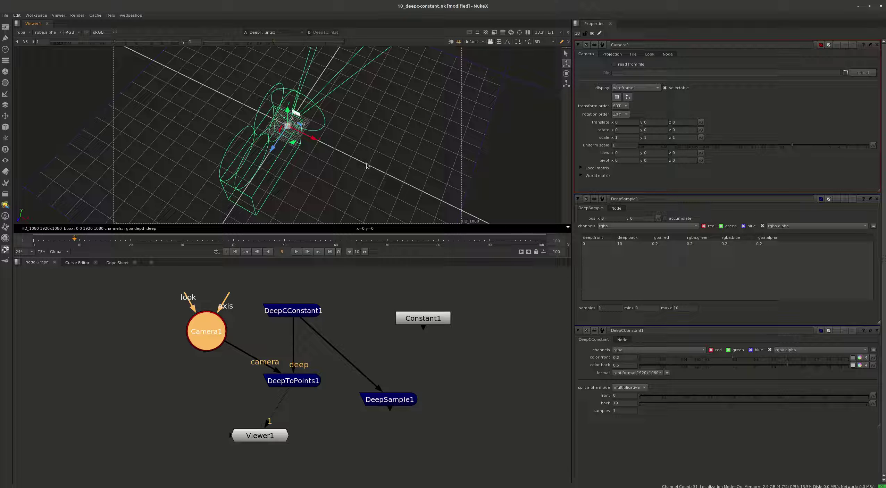
# - Set DeepCConstant1 to 10 samples, and inspect the slices in 3D and the last row of the DeepSample1 table
pyautogui.click(626, 411)
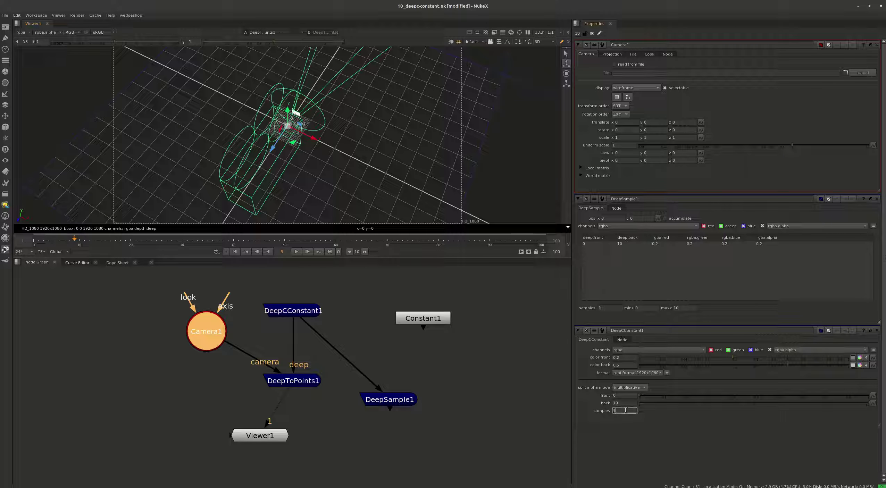
pyautogui.press('Return')
pyautogui.click(413, 178)
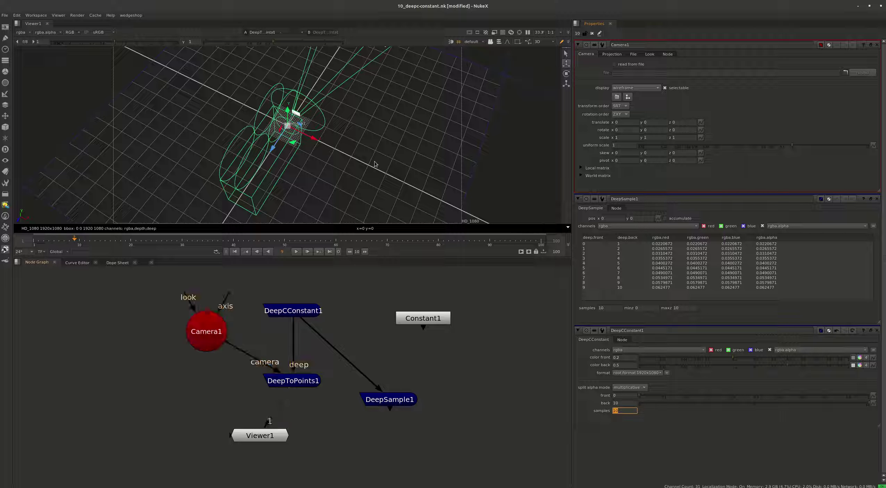
pyautogui.press('f')
pyautogui.keyDown('alt'); pyautogui.moveTo(427, 126); pyautogui.dragTo(445, 119, button='right'); pyautogui.keyUp('alt')
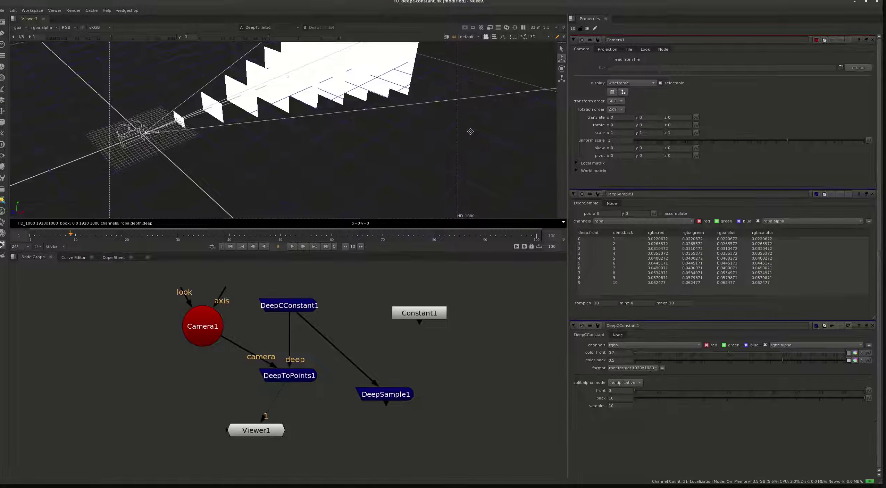
pyautogui.keyDown('alt'); pyautogui.moveTo(399, 152); pyautogui.dragTo(270, 135, button='right'); pyautogui.keyUp('alt')
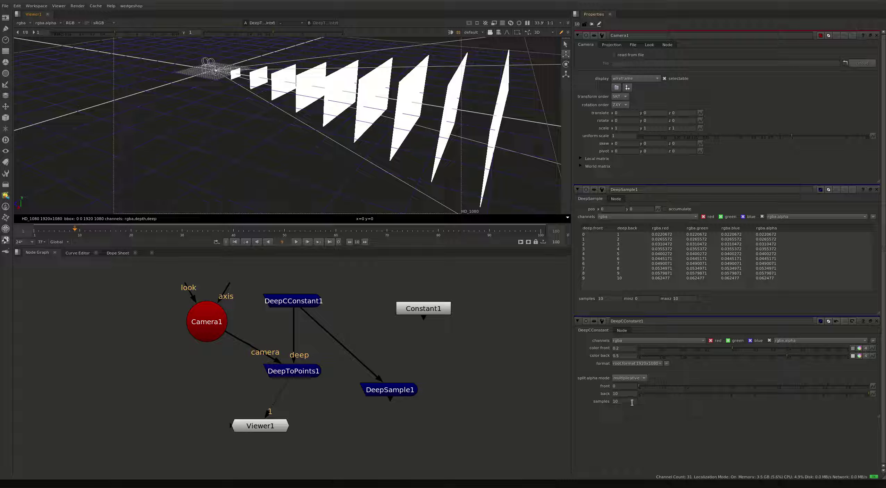
pyautogui.doubleClick(619, 393)
pyautogui.click(588, 279)
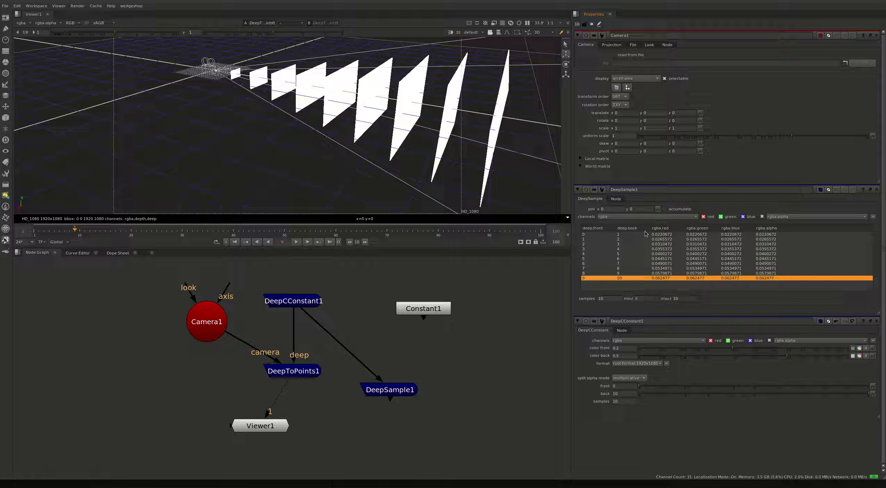
# - Try the uniform and additive split alpha modes on DeepCConstant1, and return to multiplicative
pyautogui.click(636, 378)
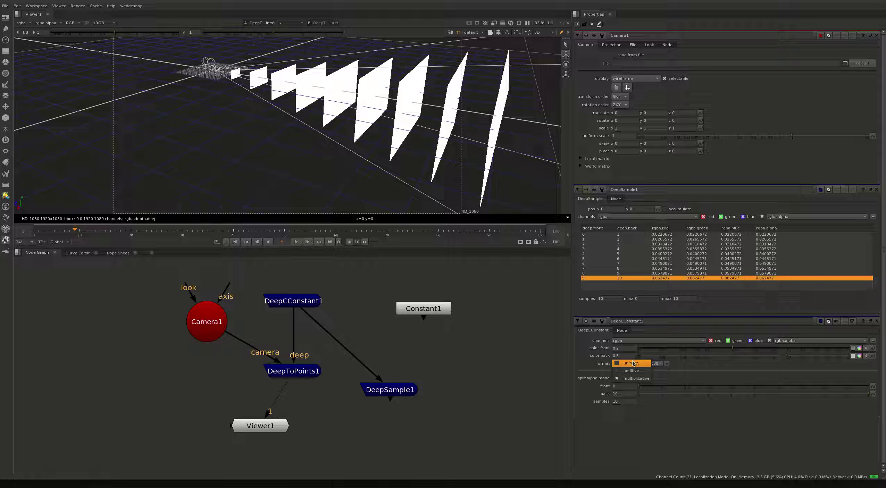
pyautogui.click(632, 363)
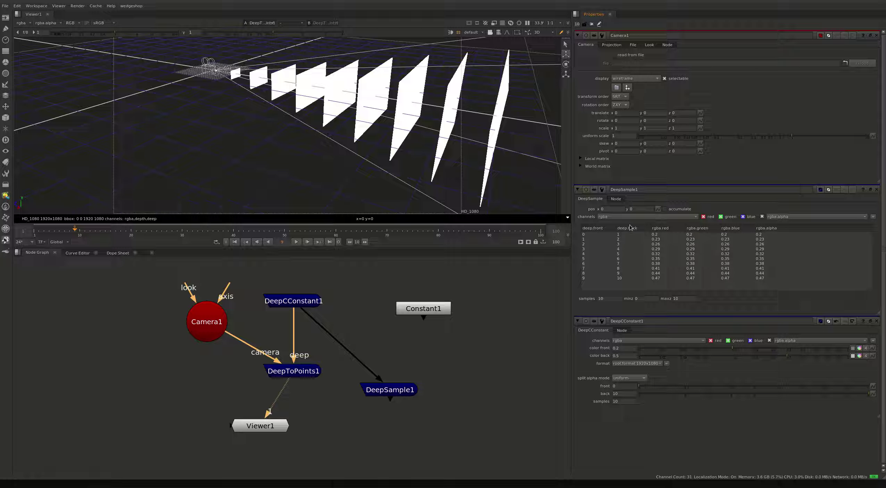
pyautogui.click(630, 378)
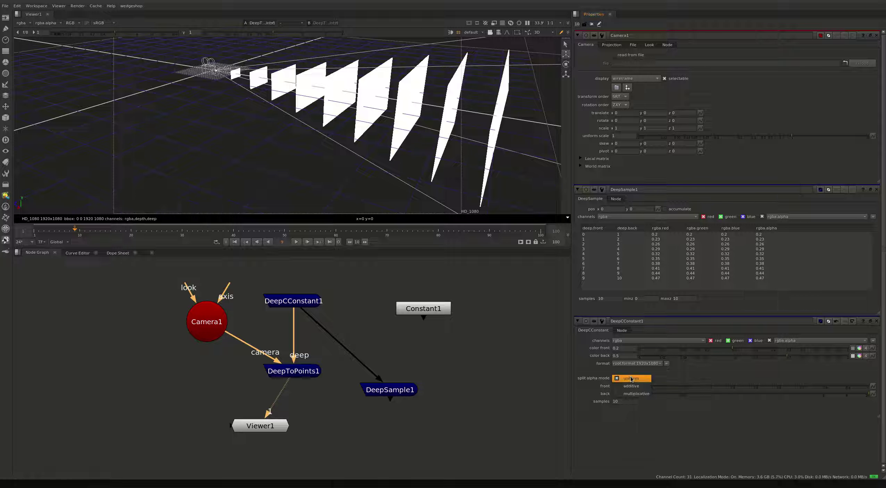
pyautogui.click(631, 386)
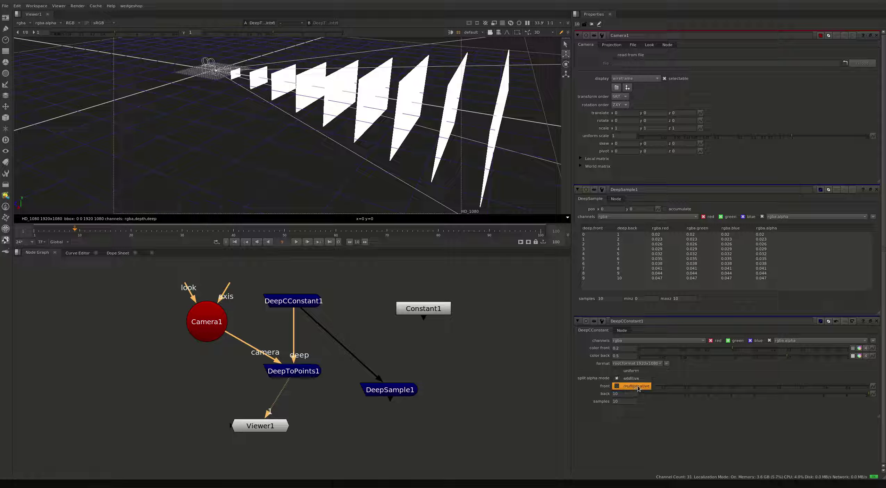
pyautogui.click(630, 378)
pyautogui.click(641, 386)
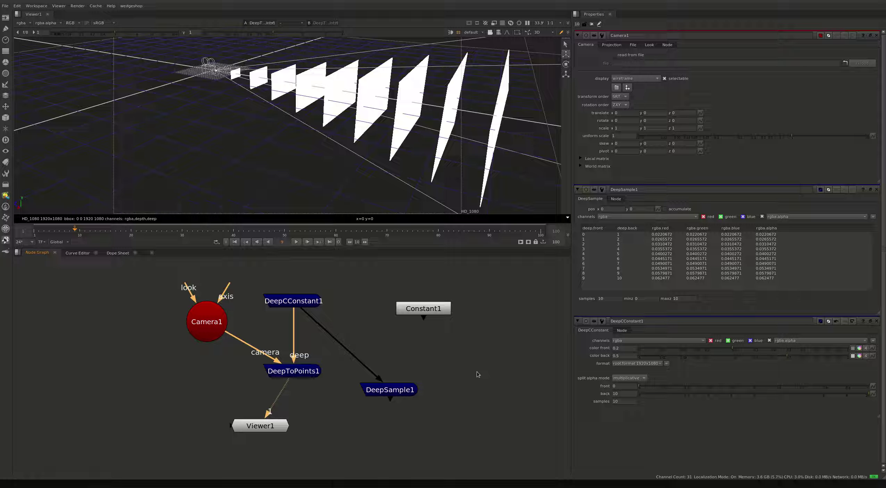
# - Show Constant1 in the viewer and set its color to 0.5
pyautogui.click(422, 309)
pyautogui.press('1')
pyautogui.doubleClick(422, 309)
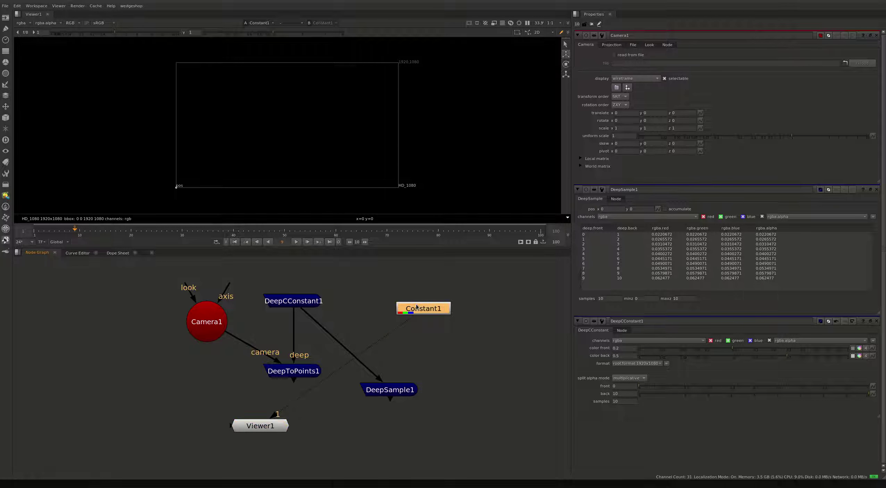
pyautogui.click(627, 61)
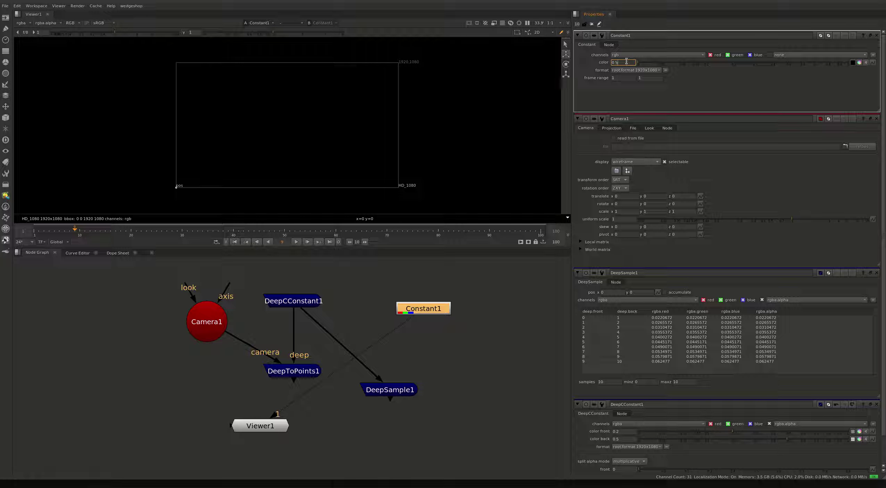
pyautogui.write('.5')
pyautogui.press('Return')
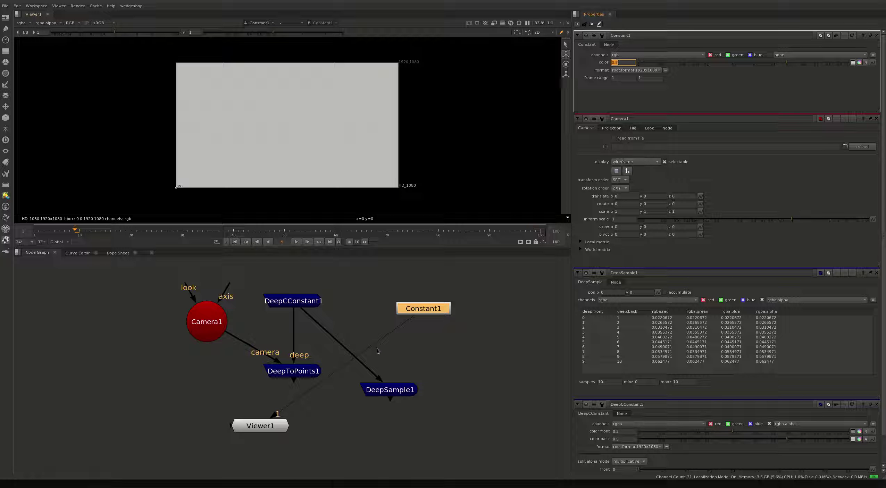
# - Open DeepCConstant1's properties and connect it to viewer input 1, with Constant1 on viewer input 2
pyautogui.doubleClick(300, 306)
pyautogui.press('1')
pyautogui.press('2')
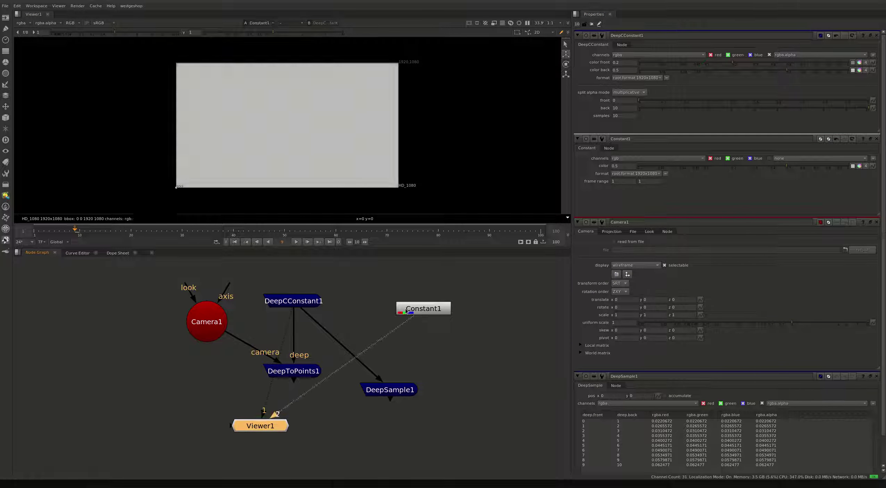
pyautogui.press('1')
pyautogui.press('2')
# - Set the front color of DeepCConstant1 to 0.5
pyautogui.click(621, 63)
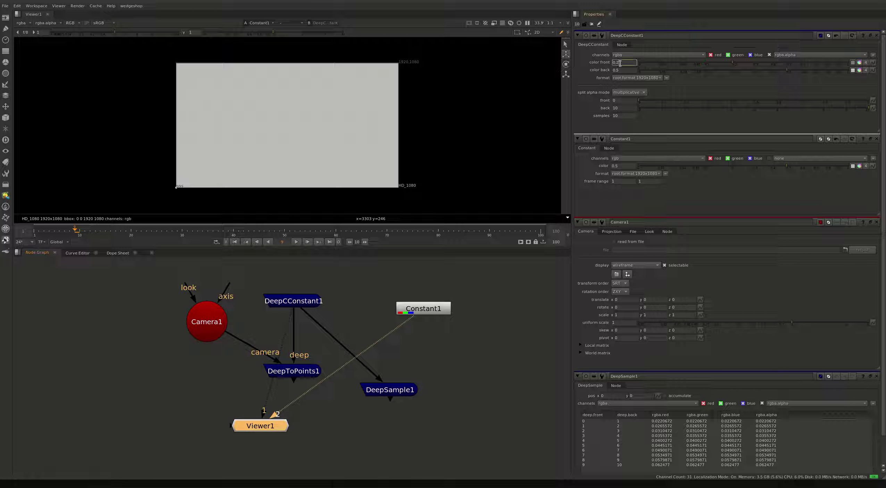
pyautogui.write('0.5')
pyautogui.press('Return')
pyautogui.click(399, 285)
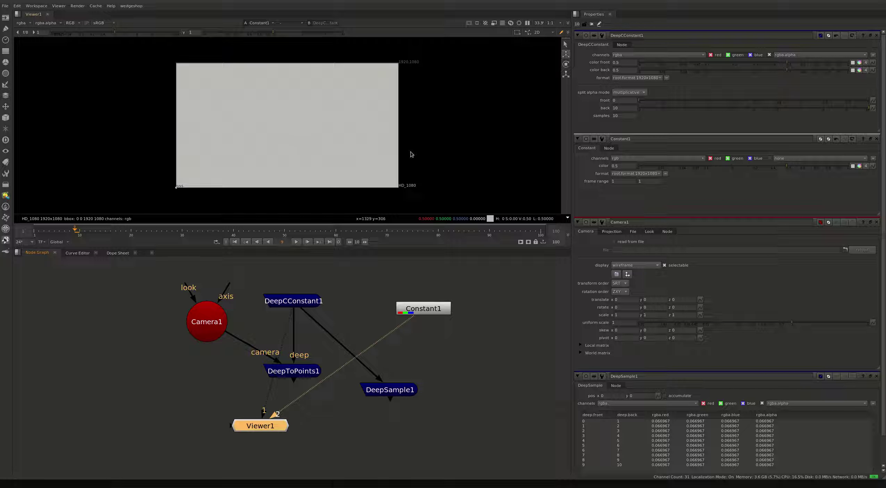
# - Try the additive and uniform split alpha modes on DeepCConstant1, comparing with Constant1 in the viewer, and return to multiplicative
pyautogui.press('1')
pyautogui.click(634, 93)
pyautogui.click(633, 85)
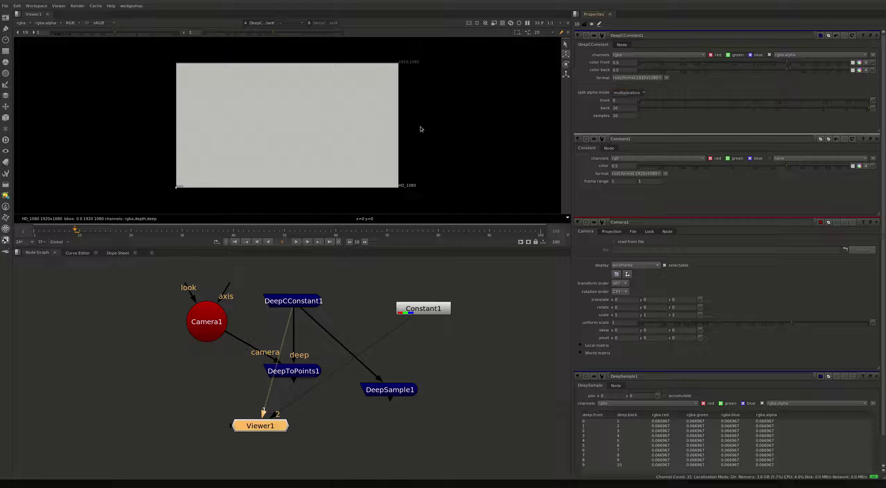
pyautogui.click(632, 94)
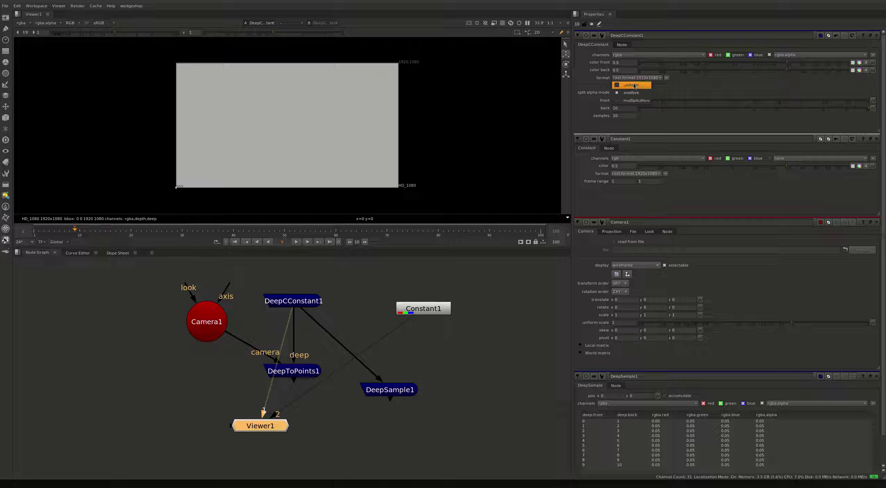
pyautogui.click(632, 86)
pyautogui.press('2')
pyautogui.press('1')
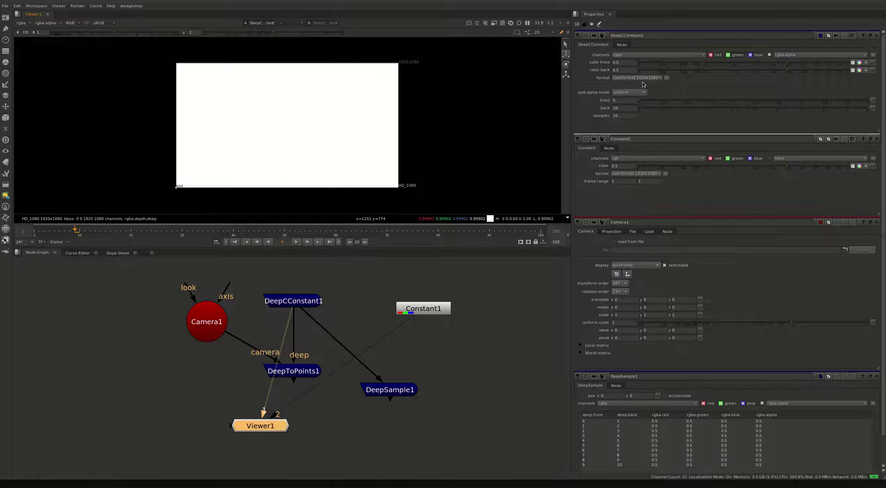
pyautogui.click(633, 93)
pyautogui.click(633, 106)
pyautogui.press('2')
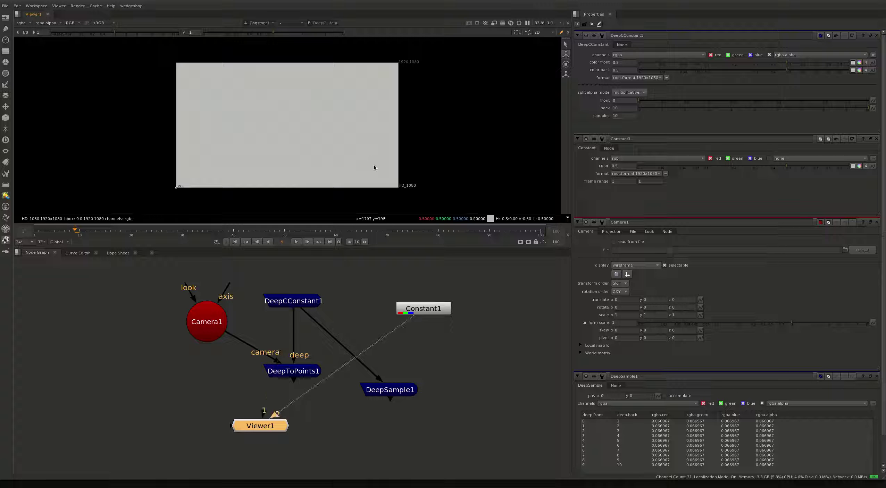
# - Show DeepToPoints1 in the 3D viewer and examine its layered sample planes in front of the camera
pyautogui.press('Tab')
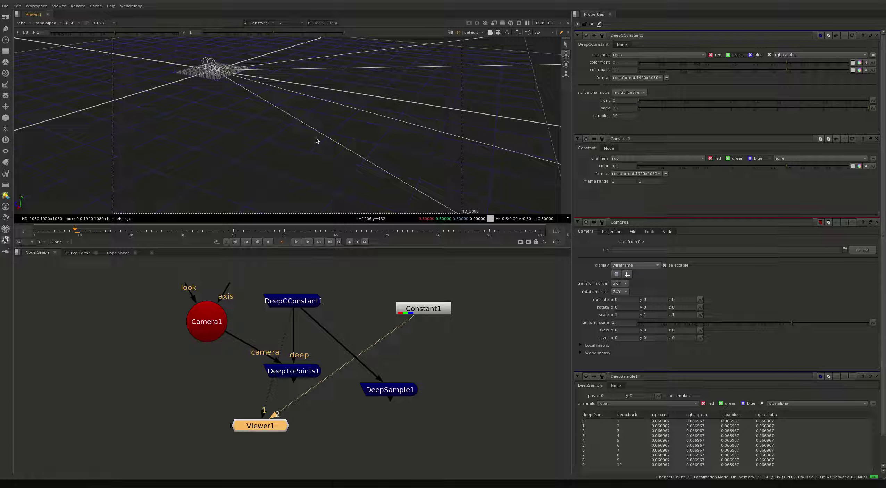
pyautogui.click(304, 372)
pyautogui.press('1')
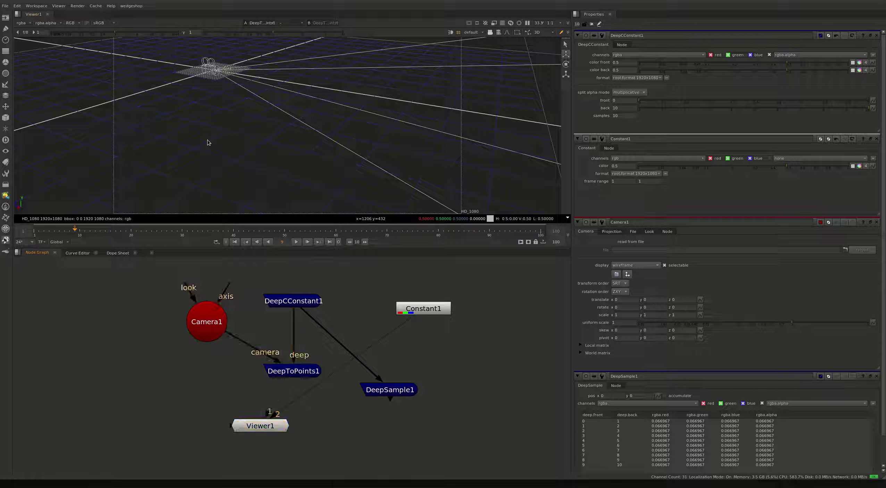
pyautogui.keyDown('ctrl'); pyautogui.moveTo(212, 141); pyautogui.dragTo(319, 183); pyautogui.keyUp('ctrl')
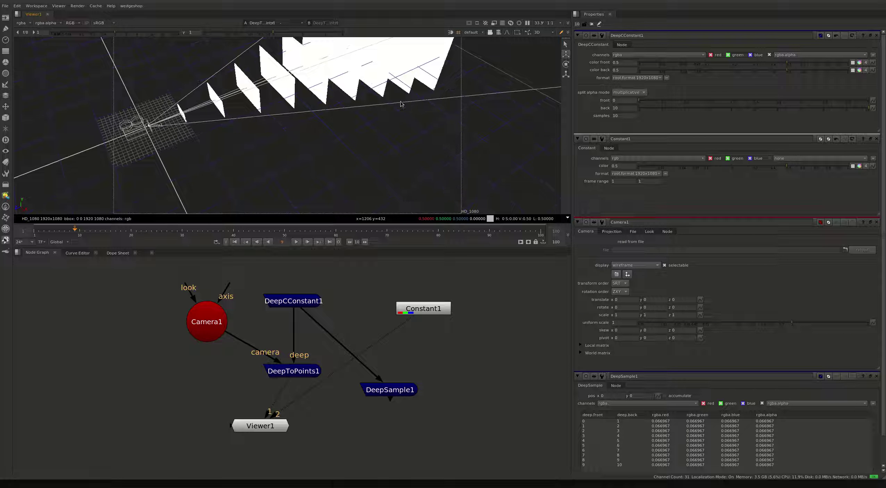
pyautogui.keyDown('alt'); pyautogui.moveTo(401, 102); pyautogui.dragTo(374, 155); pyautogui.keyUp('alt')
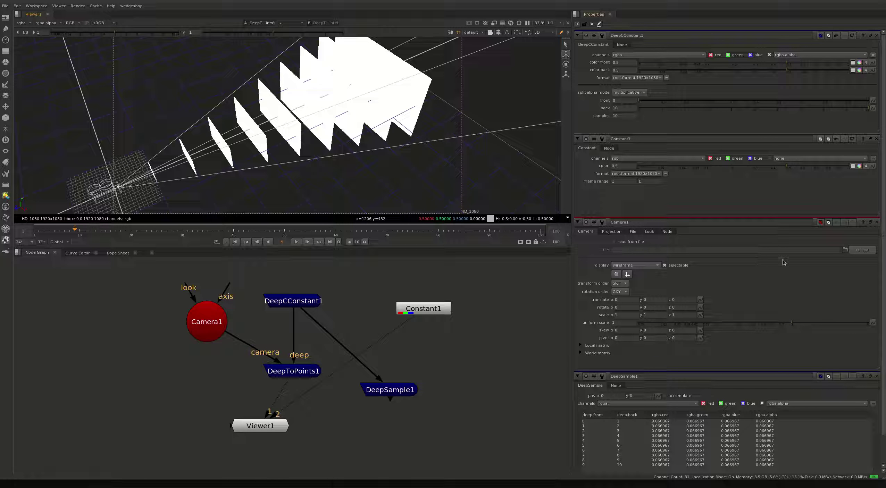
# - Close the properties of Camera1 and Constant1, and select DeepCConstant1 in the node graph
pyautogui.click(876, 222)
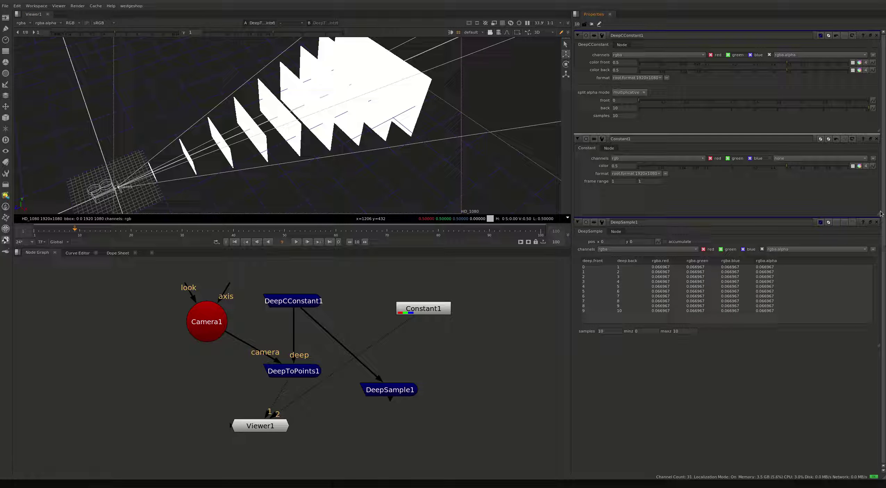
pyautogui.click(877, 139)
pyautogui.click(309, 303)
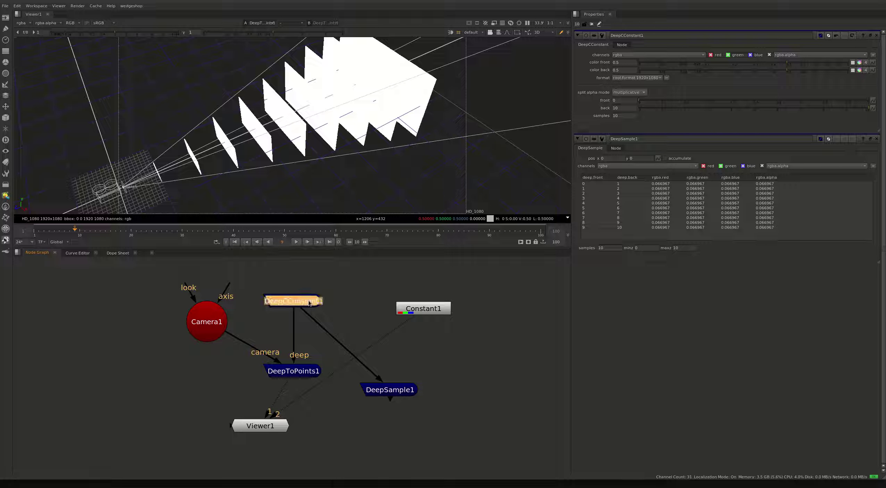
# - Split DeepCConstant1's front color into separate channels and set it to red with values 1, 0, 0
pyautogui.click(866, 62)
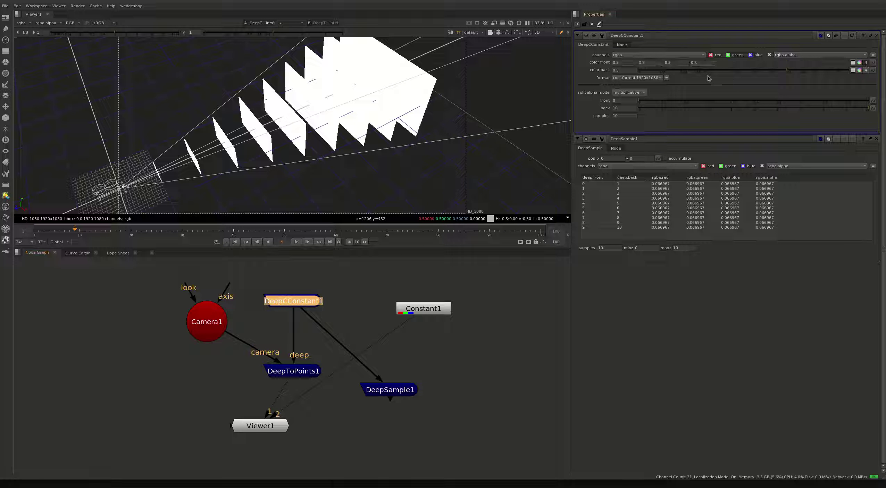
pyautogui.click(625, 62)
pyautogui.write('1')
pyautogui.press('Tab')
pyautogui.press('Tab')
pyautogui.hotkey('shift', 'Tab')
pyautogui.write('0')
pyautogui.press('Tab')
pyautogui.write('0')
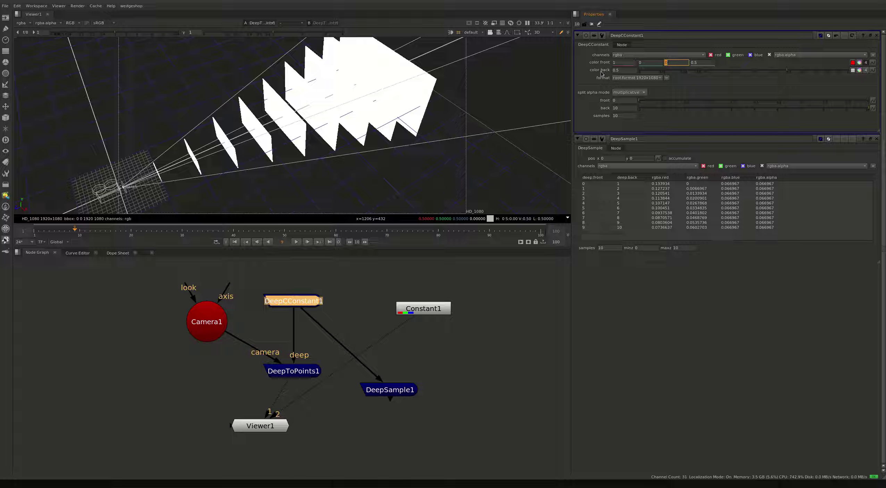
pyautogui.click(308, 178)
pyautogui.keyDown('ctrl'); pyautogui.moveTo(301, 195); pyautogui.dragTo(242, 144); pyautogui.keyUp('ctrl')
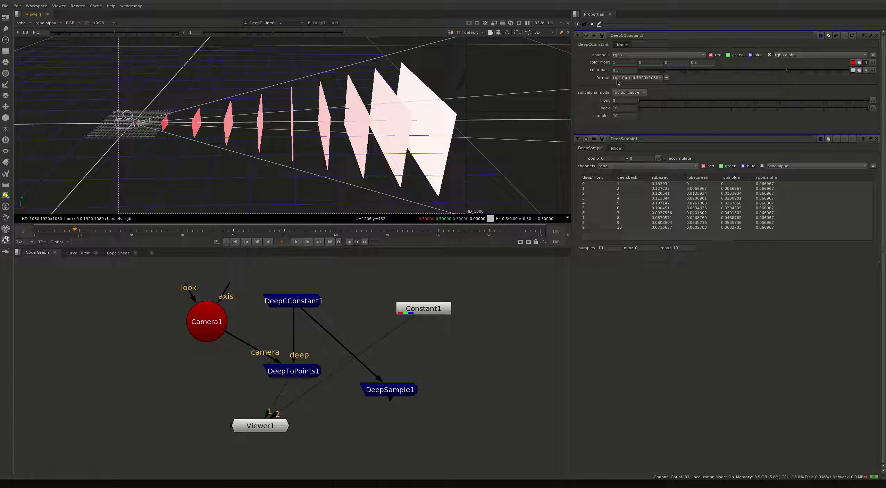
# - Split DeepCConstant1's back color into separate channels and set it to green with values 0, 1, 0
pyautogui.click(622, 70)
pyautogui.click(866, 71)
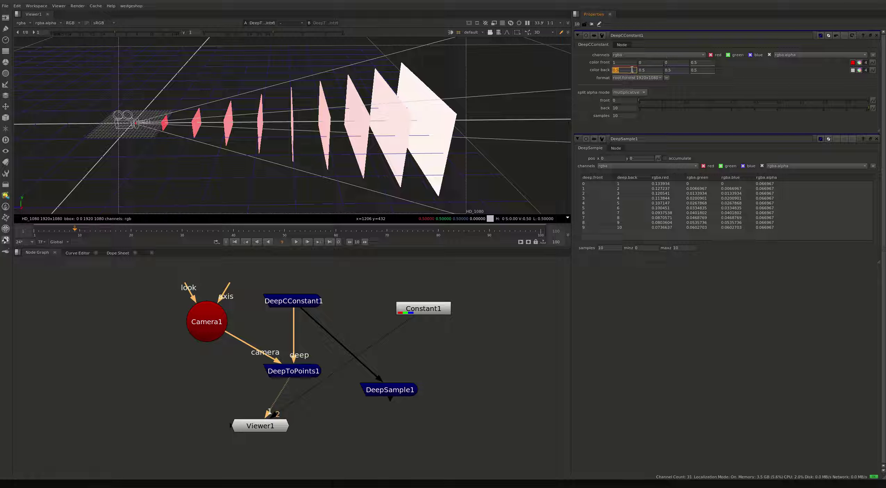
pyautogui.write('0')
pyautogui.press('Tab')
pyautogui.write('1')
pyautogui.press('Tab')
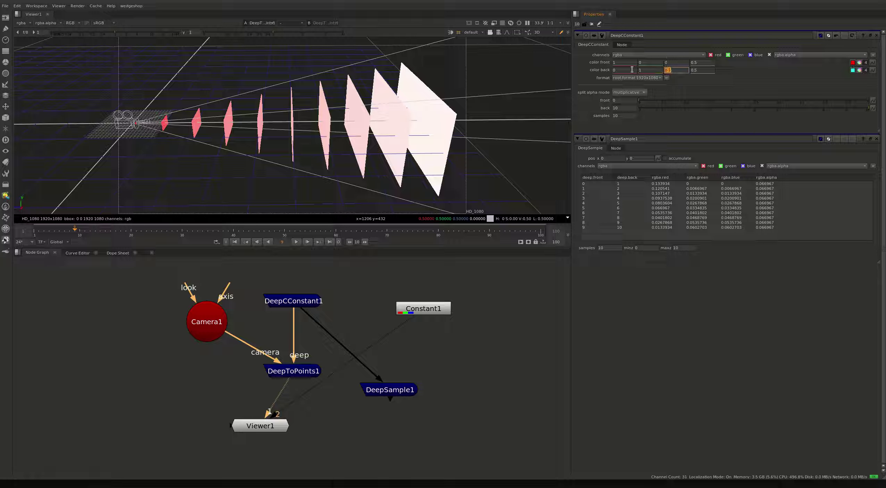
pyautogui.write('0')
pyautogui.press('Return')
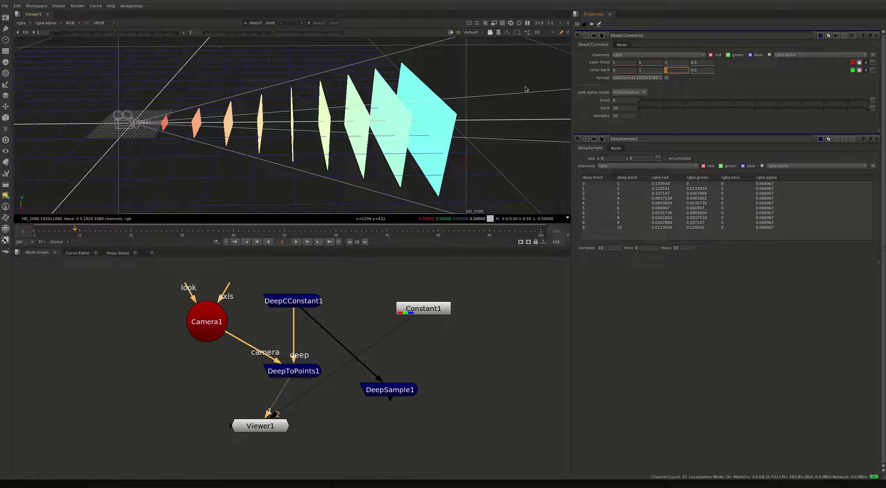
pyautogui.keyDown('ctrl'); pyautogui.moveTo(179, 127); pyautogui.dragTo(406, 108); pyautogui.keyUp('ctrl')
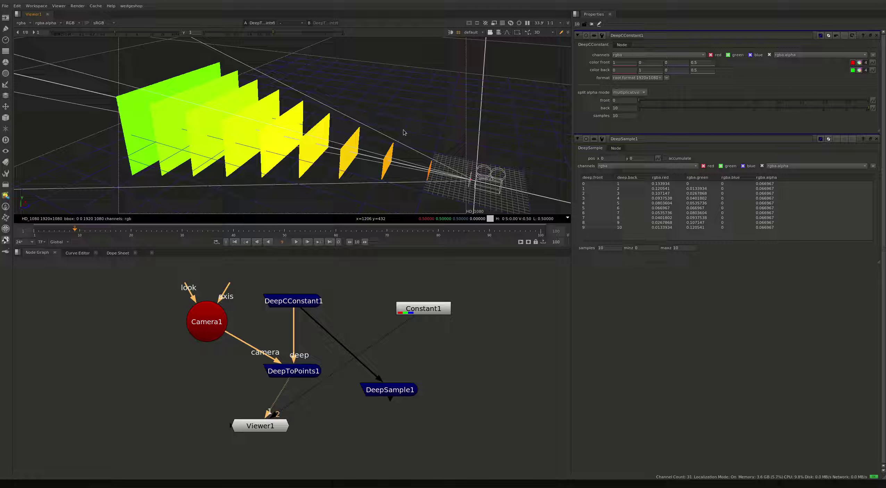
# - Try 5 and 9 samples on DeepCConstant1, and return the sample count to 10
pyautogui.click(624, 117)
pyautogui.write('5')
pyautogui.press('Return')
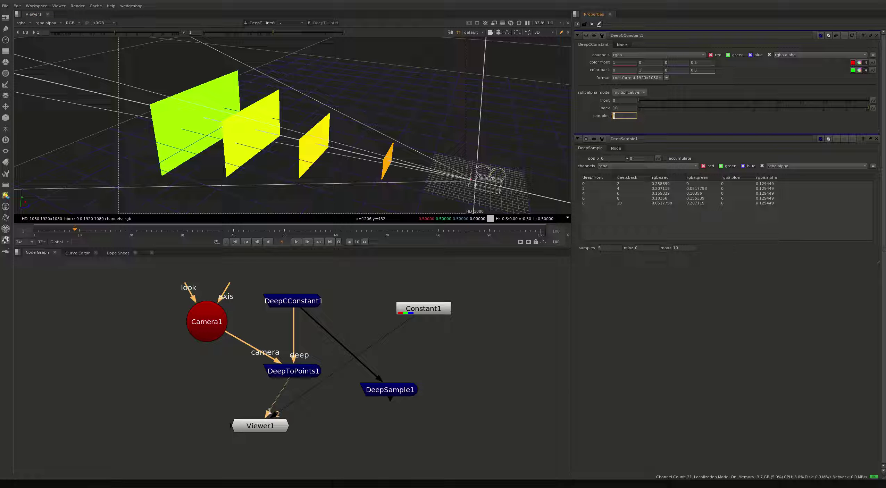
pyautogui.write('9')
pyautogui.press('Return')
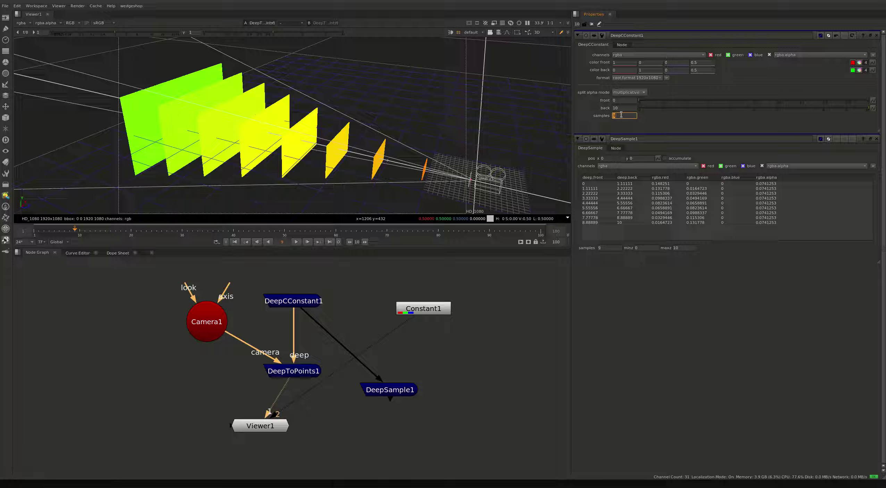
pyautogui.write('10')
pyautogui.press('Return')
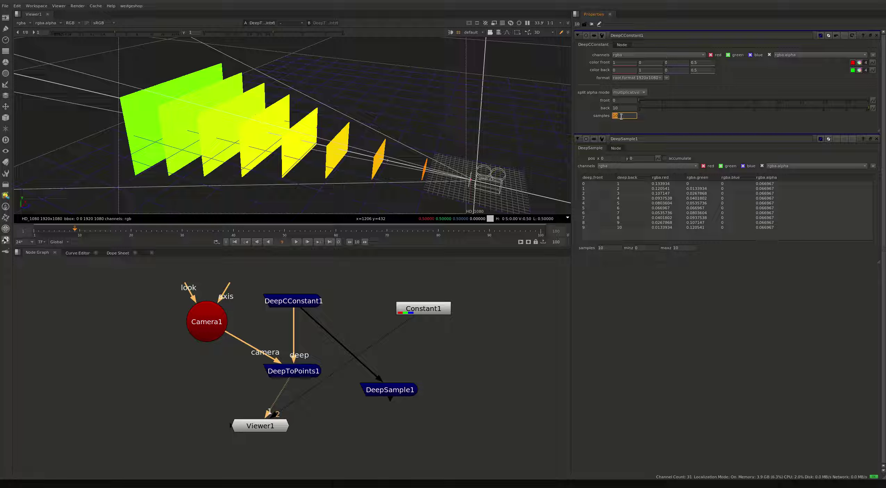
# - Try a depth range from front 50 to back 150 on DeepCConstant1, and check the first and last samples in DeepSample1
pyautogui.click(627, 100)
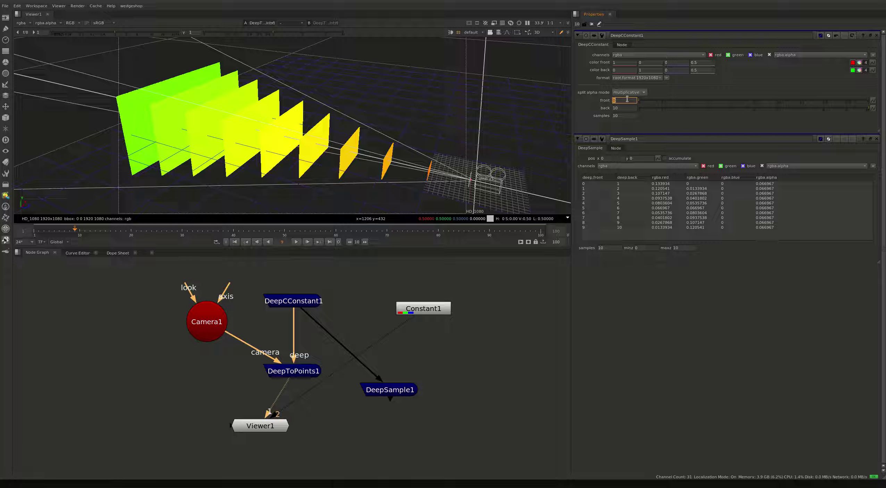
pyautogui.press('Tab')
pyautogui.write('150')
pyautogui.press('Return')
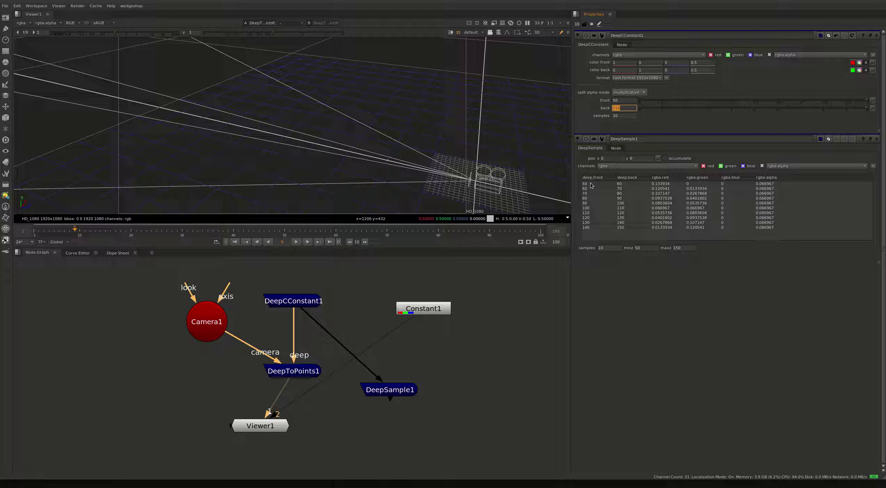
pyautogui.click(592, 184)
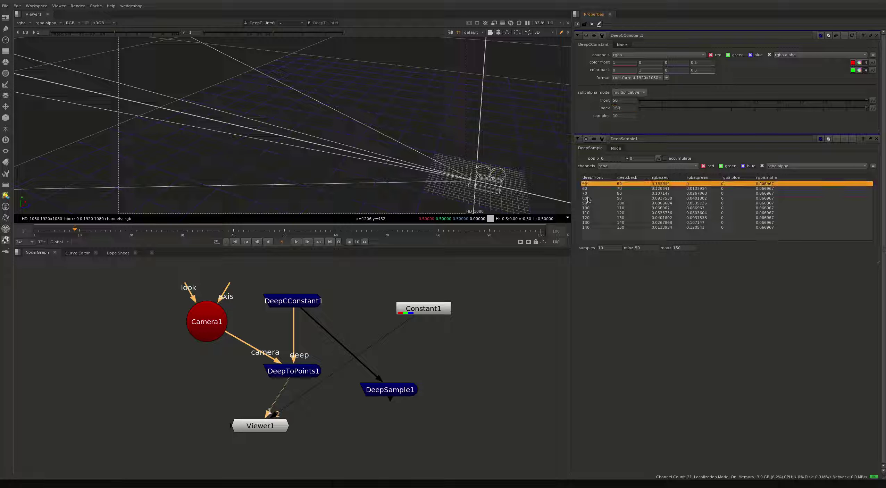
pyautogui.click(587, 228)
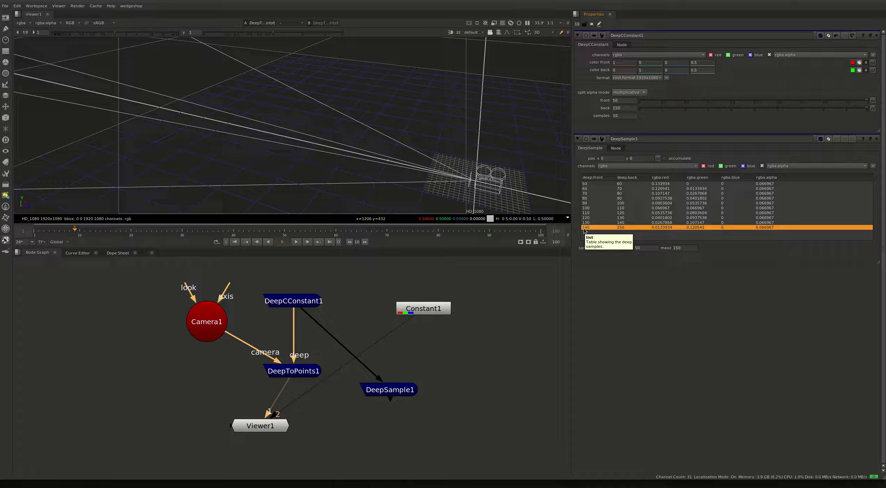
# - Restore DeepCConstant1's depth range to front 0 and back 10, and view the sample planes in 3D
pyautogui.doubleClick(621, 109)
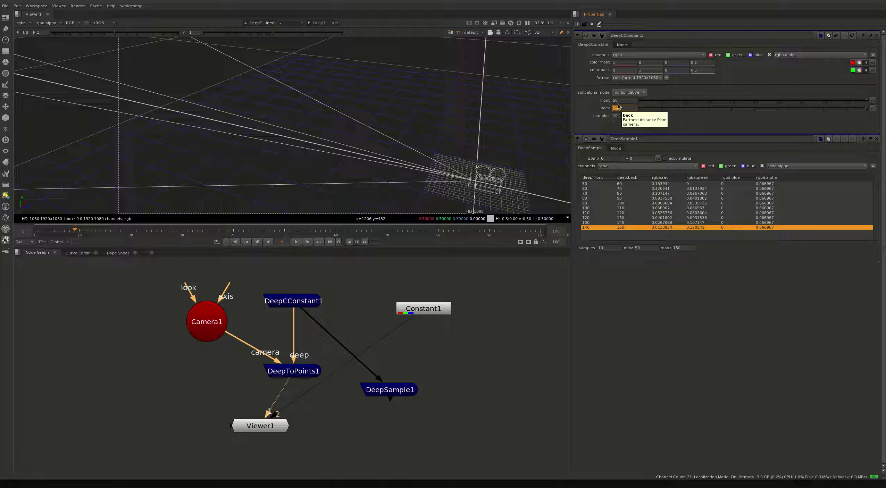
pyautogui.doubleClick(615, 100)
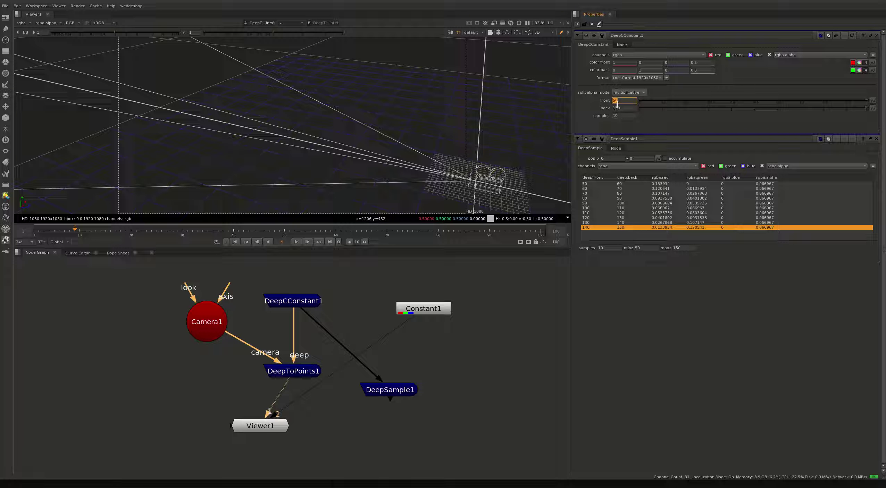
pyautogui.write('0')
pyautogui.press('Tab')
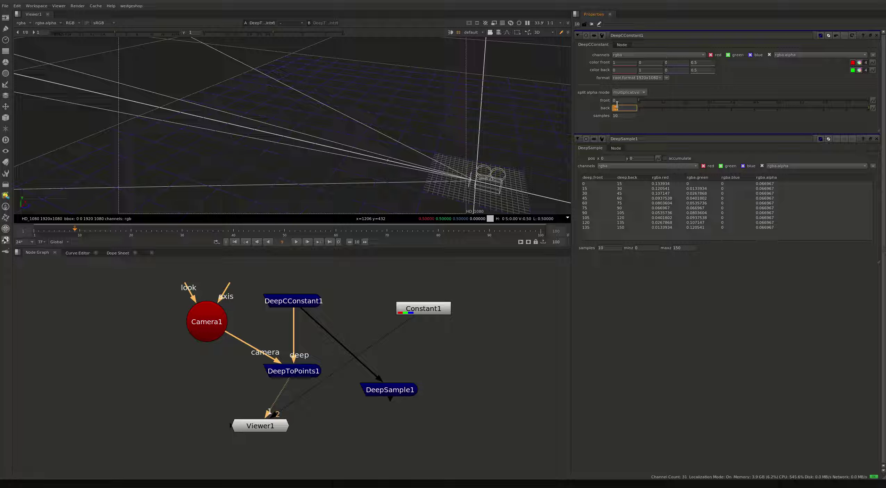
pyautogui.click(388, 127)
pyautogui.keyDown('ctrl'); pyautogui.moveTo(388, 127); pyautogui.dragTo(309, 97); pyautogui.keyUp('ctrl')
pyautogui.click(496, 381)
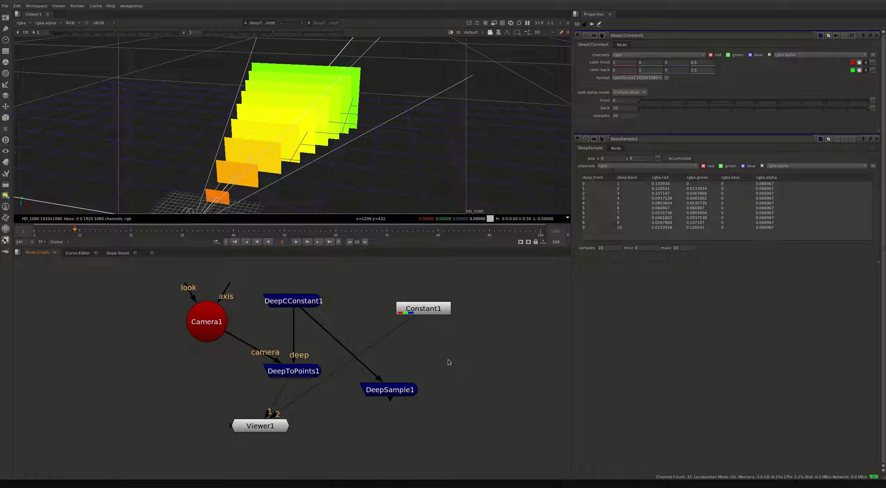
# - Open Constant1's properties and show DeepCConstant1 in the viewer
pyautogui.doubleClick(429, 311)
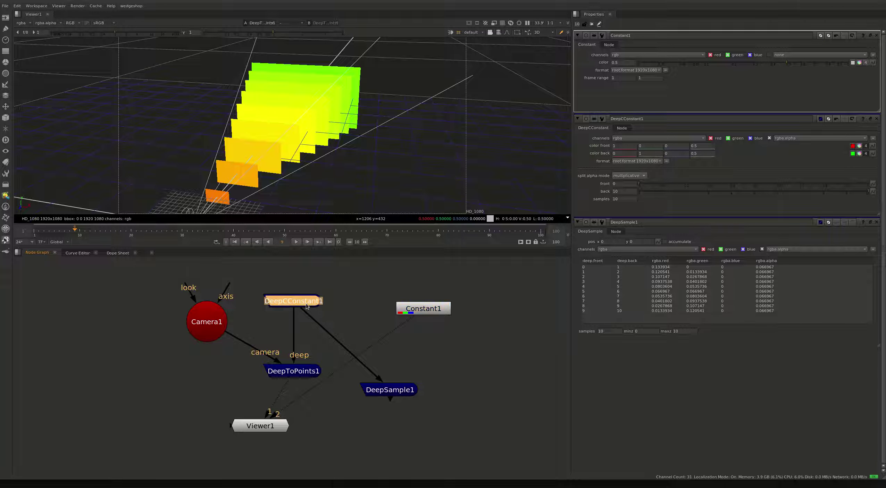
pyautogui.click(306, 305)
pyautogui.press('1')
# - Move DeepToPoints1 and DeepSample1 outward in the node graph to free the space below DeepCConstant1
pyautogui.moveTo(338, 319); pyautogui.dragTo(327, 304, button='middle')
pyautogui.moveTo(298, 359); pyautogui.dragTo(184, 372)
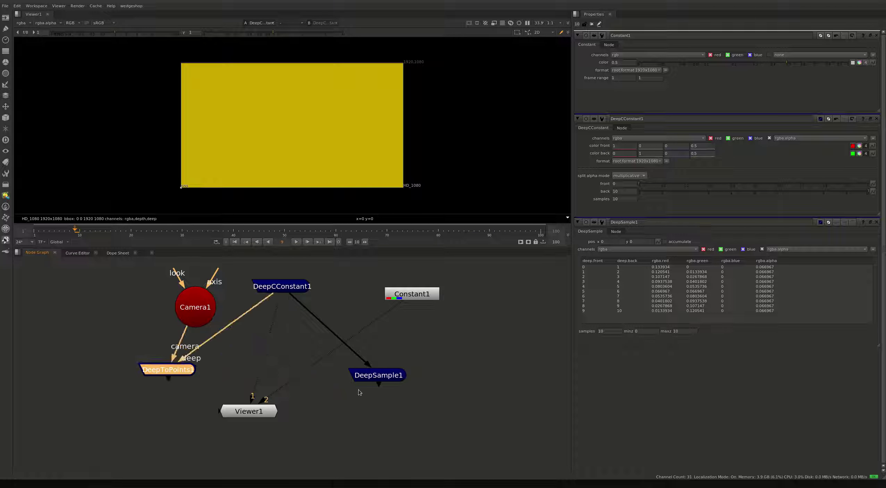
pyautogui.moveTo(366, 379); pyautogui.dragTo(380, 377)
# - Add a DeepCrop node below DeepCConstant1, connect its input to DeepCConstant1 and show it in the viewer
pyautogui.click(283, 350)
pyautogui.press('Tab')
pyautogui.write('deepcrop')
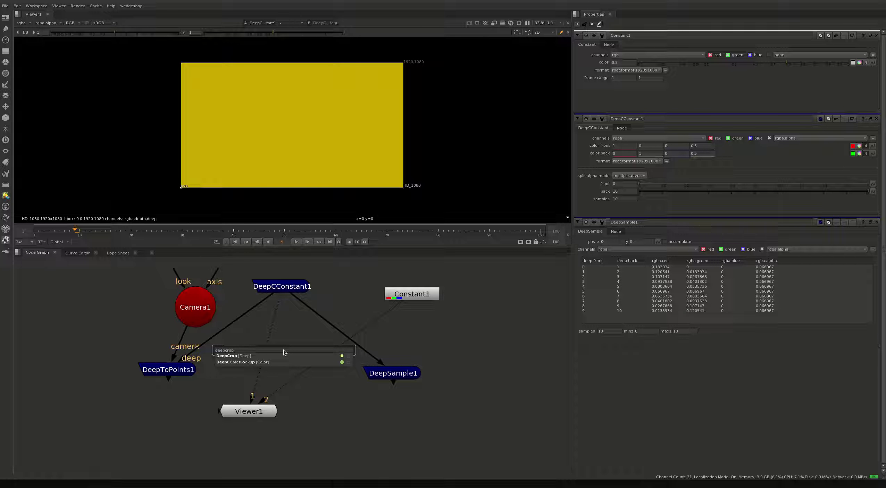
pyautogui.press('Return')
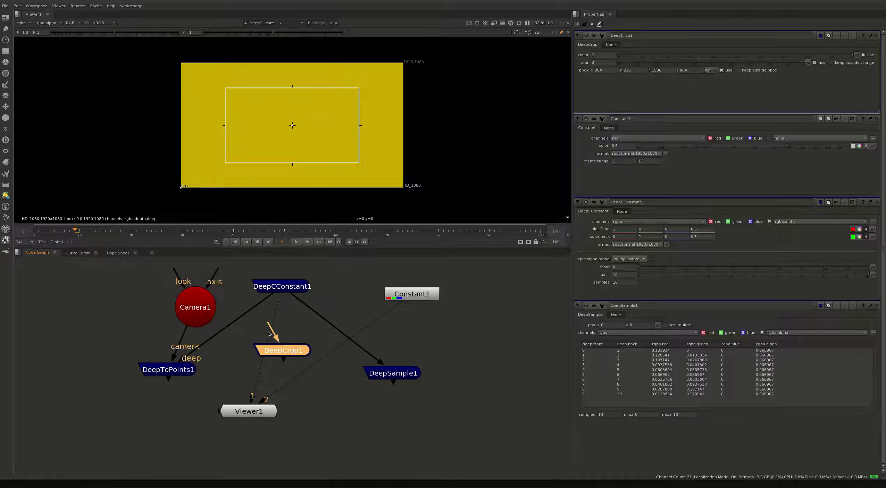
pyautogui.moveTo(270, 332); pyautogui.dragTo(279, 290)
pyautogui.moveTo(278, 354); pyautogui.dragTo(276, 356)
pyautogui.press('1')
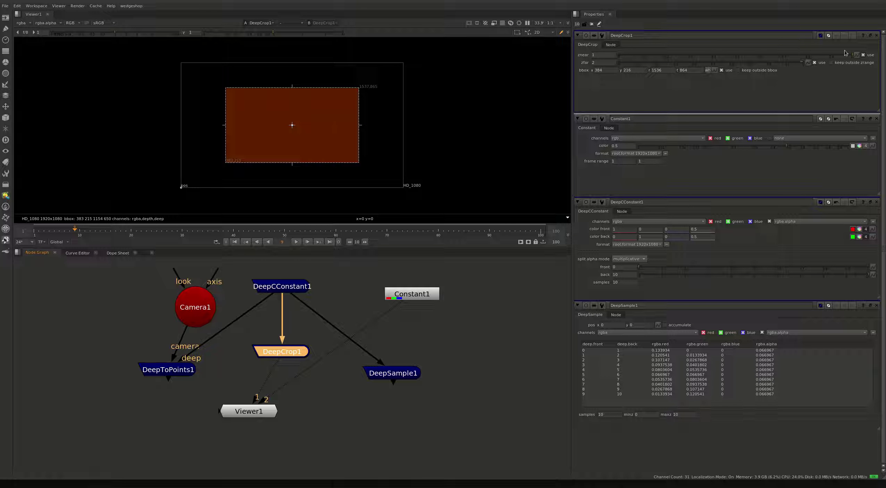
# - Disable the zfar and bbox limits on DeepCrop1 and set its znear to 0
pyautogui.click(814, 63)
pyautogui.click(721, 70)
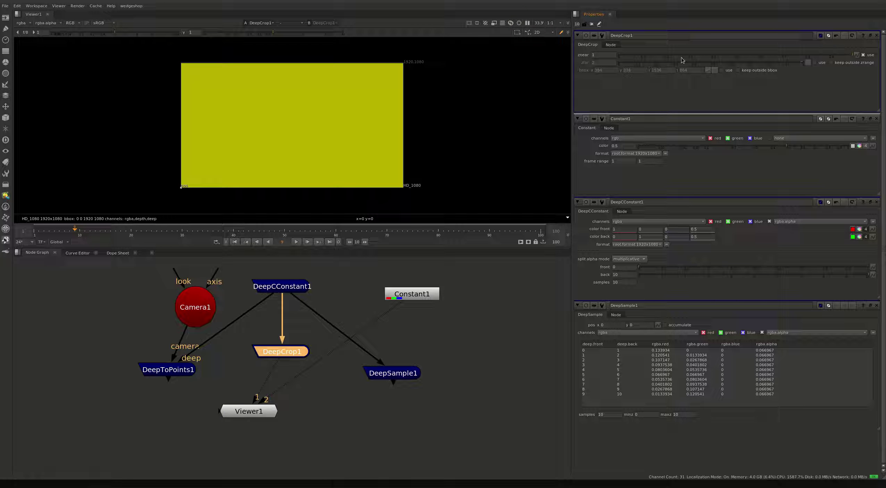
pyautogui.doubleClick(610, 55)
pyautogui.write('0')
pyautogui.scroll(5, 259, 108)
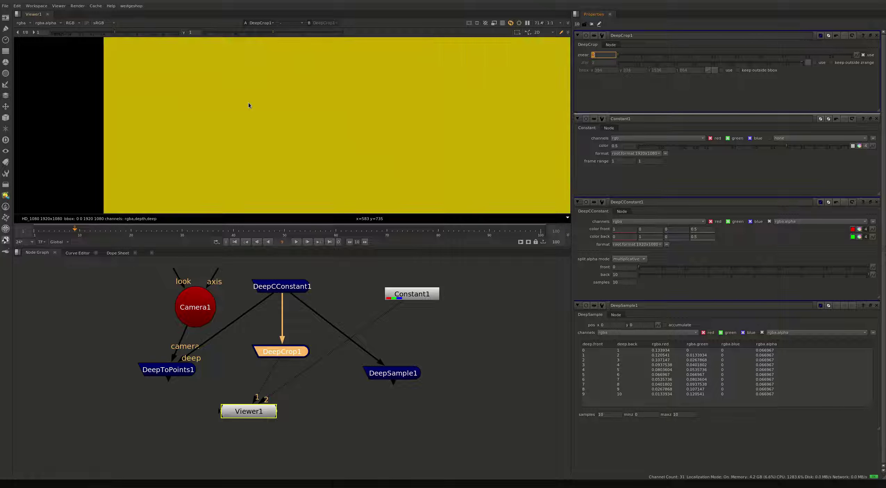
# - Try znear values of 1, 2 and 4 on DeepCrop1
pyautogui.write('1')
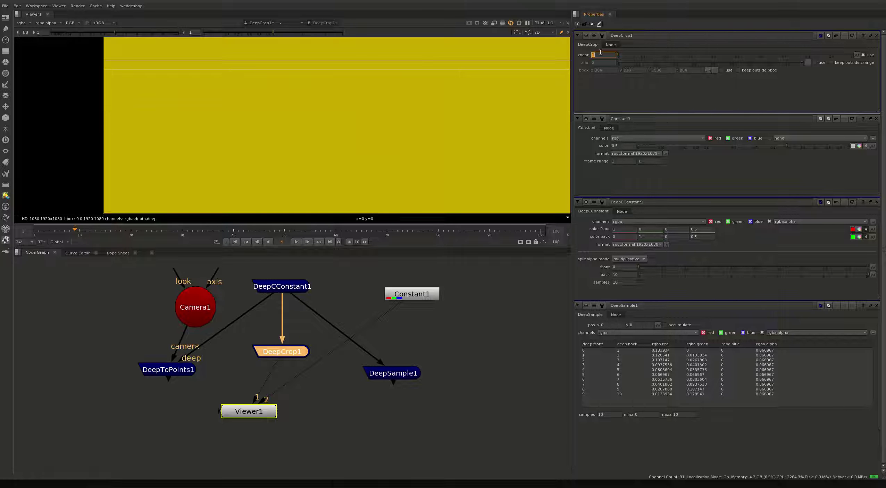
pyautogui.write('2')
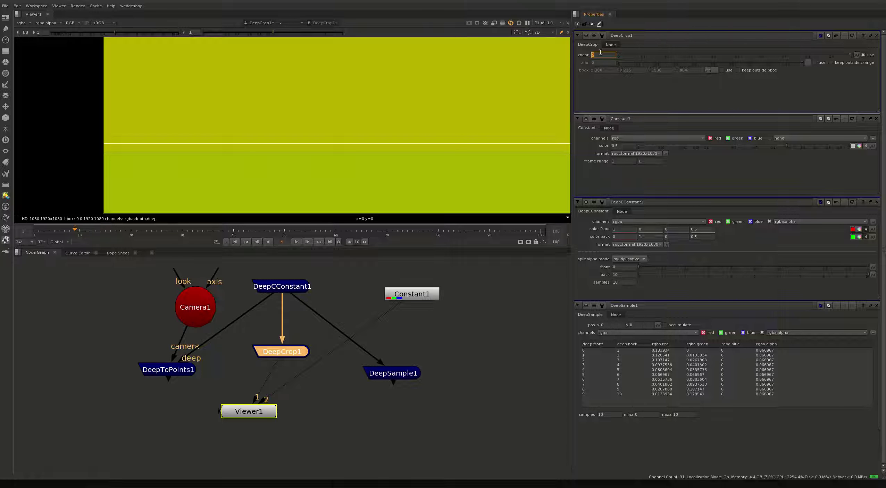
pyautogui.write('4')
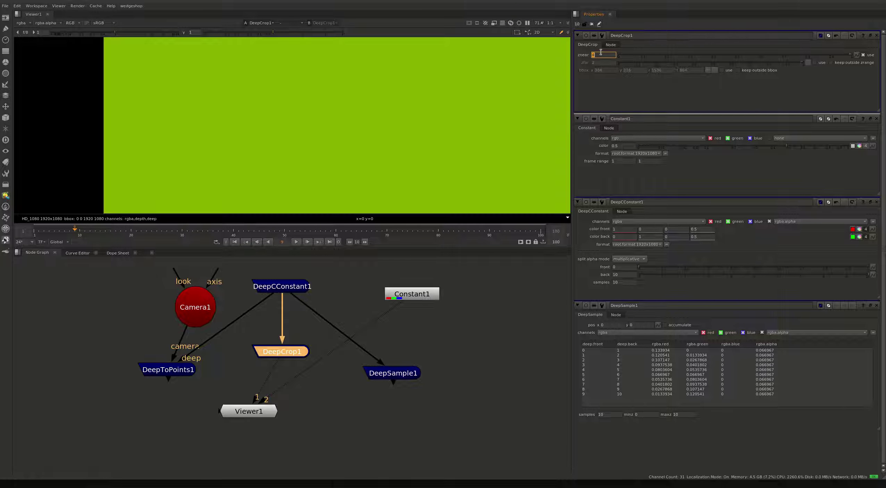
# - Reconnect DeepSample1's input to DeepCrop1 and set DeepCrop1's znear to 0
pyautogui.moveTo(312, 316); pyautogui.dragTo(283, 352)
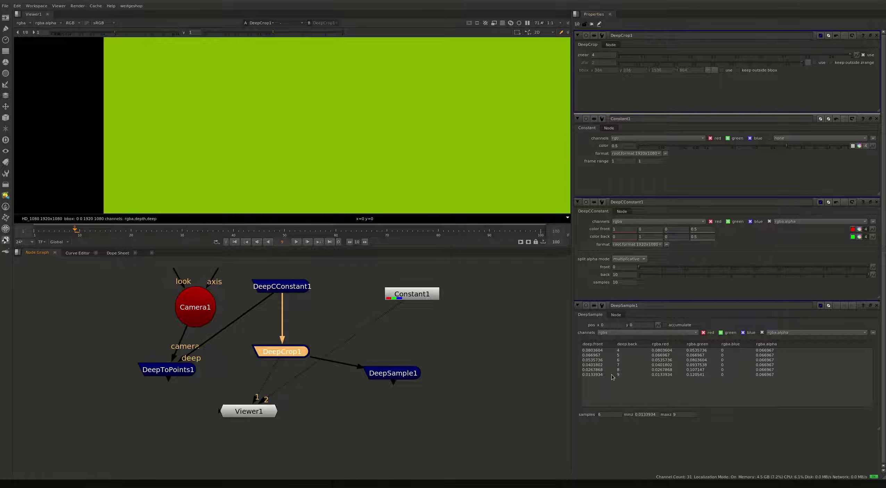
pyautogui.click(609, 55)
pyautogui.write('0')
pyautogui.press('Return')
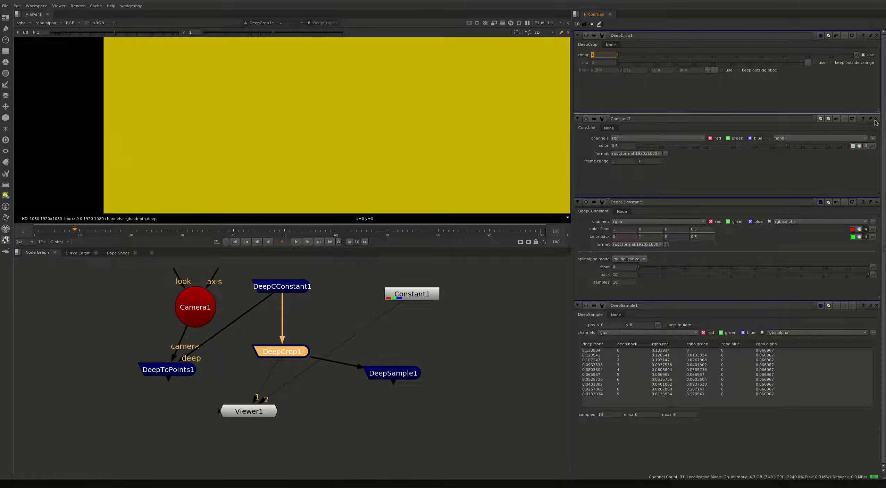
# - Close the Constant1 and DeepCConstant1 properties and step DeepCrop1's znear through 1, 3, 4, 7 and 9
pyautogui.click(876, 119)
pyautogui.click(876, 120)
pyautogui.click(604, 55)
pyautogui.write('1')
pyautogui.press('Return')
pyautogui.write('3')
pyautogui.press('Return')
pyautogui.write('4')
pyautogui.press('Return')
pyautogui.write('7')
pyautogui.press('Return')
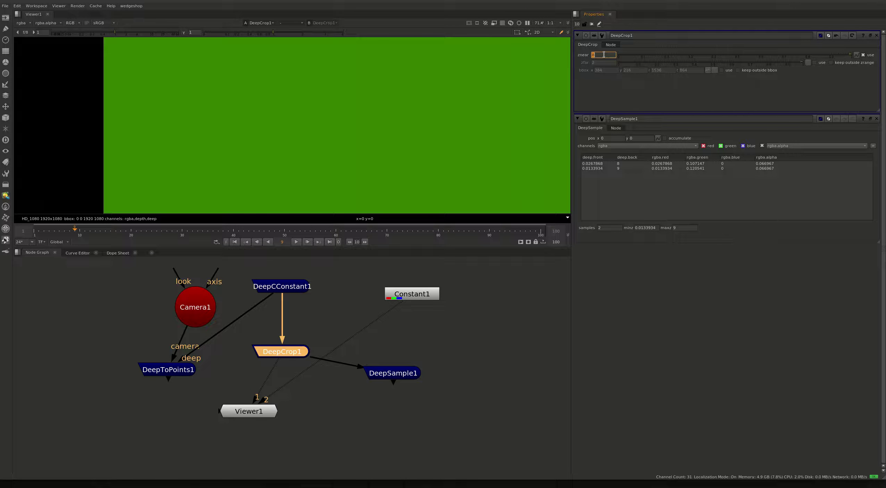
pyautogui.write('9')
pyautogui.press('Return')
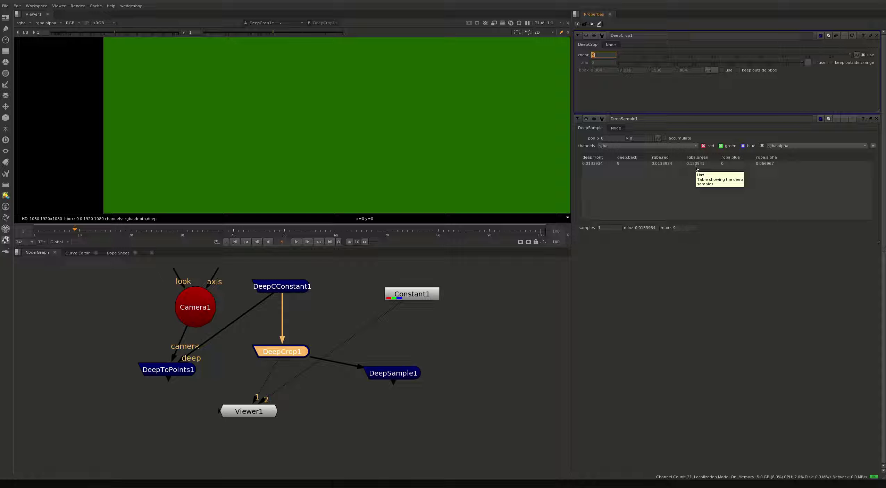
# - Switch the viewer back and forth between Constant1 and DeepCrop1 to compare their results
pyautogui.click(406, 296)
pyautogui.press('2')
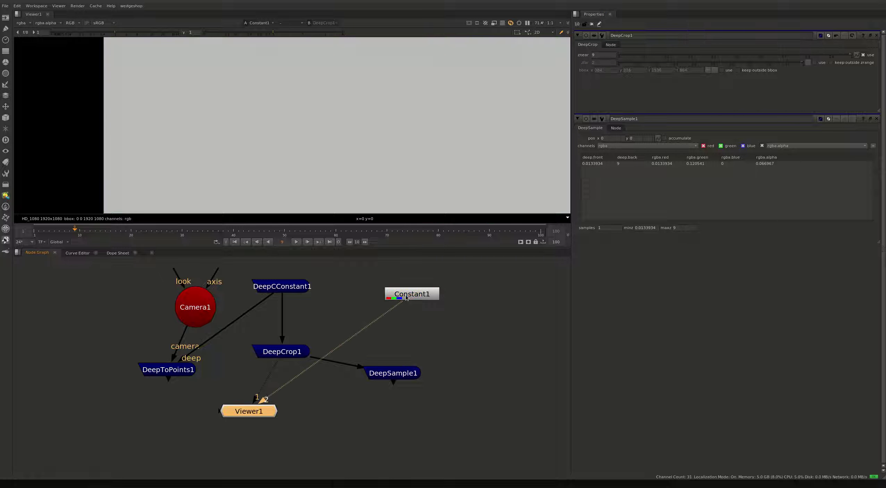
pyautogui.press('1')
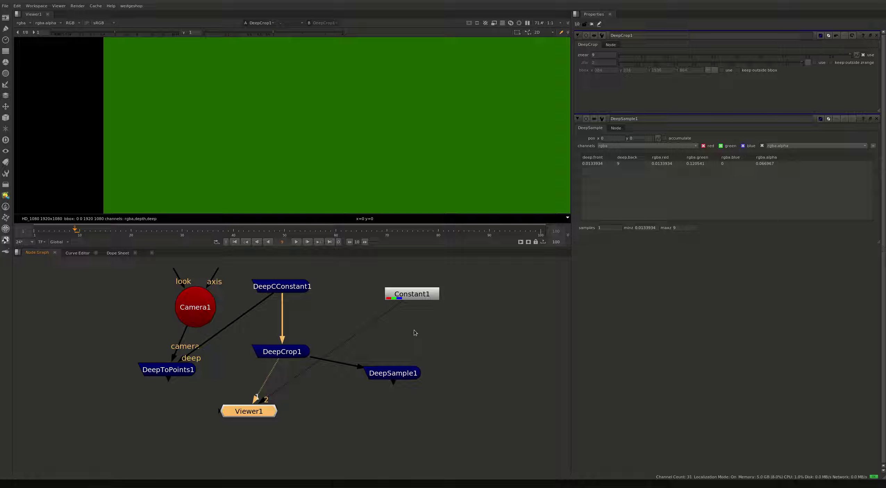
pyautogui.click(410, 299)
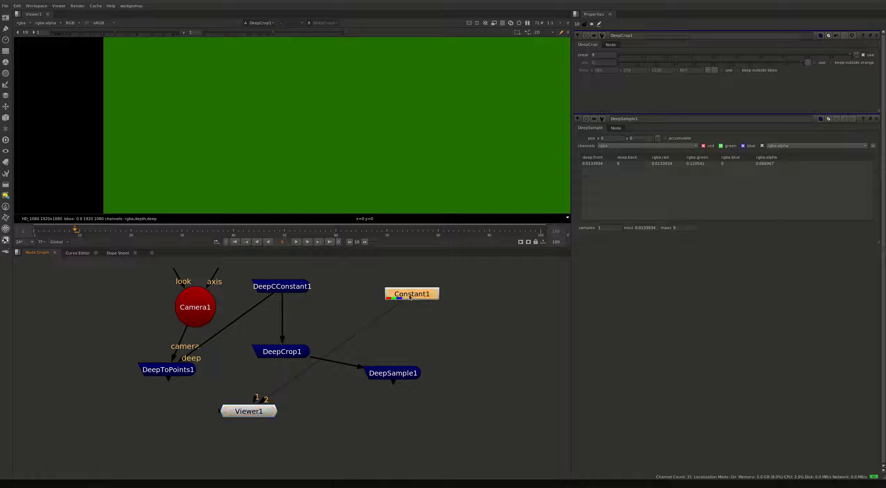
pyautogui.press('2')
pyautogui.press('1')
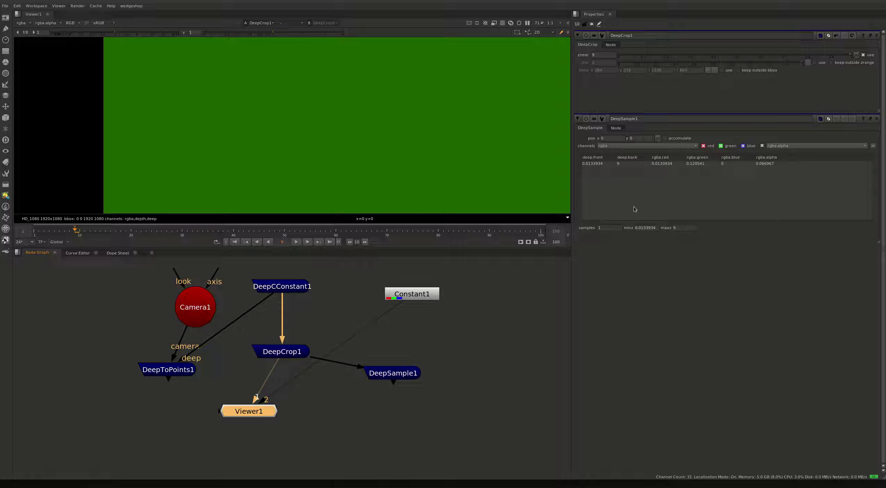
# - Set DeepCrop1's znear back to 0 and reopen the properties of DeepCConstant1
pyautogui.click(600, 54)
pyautogui.write('0')
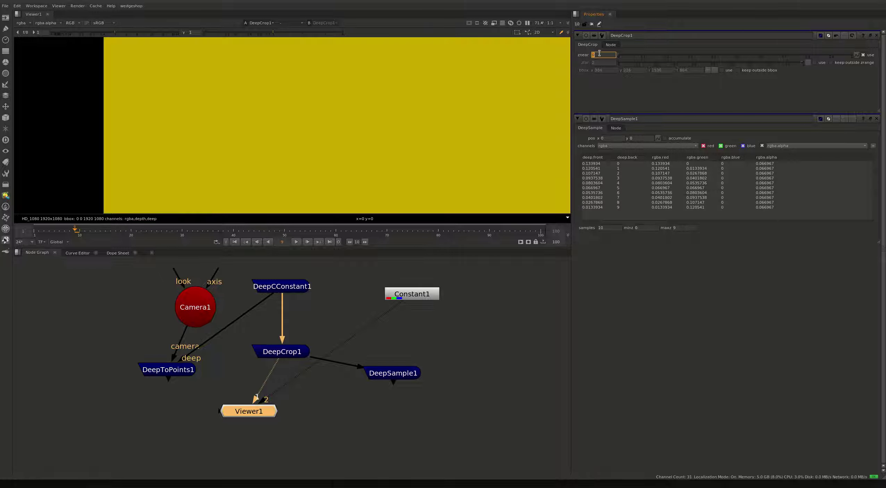
pyautogui.scroll(-2, 471, 111)
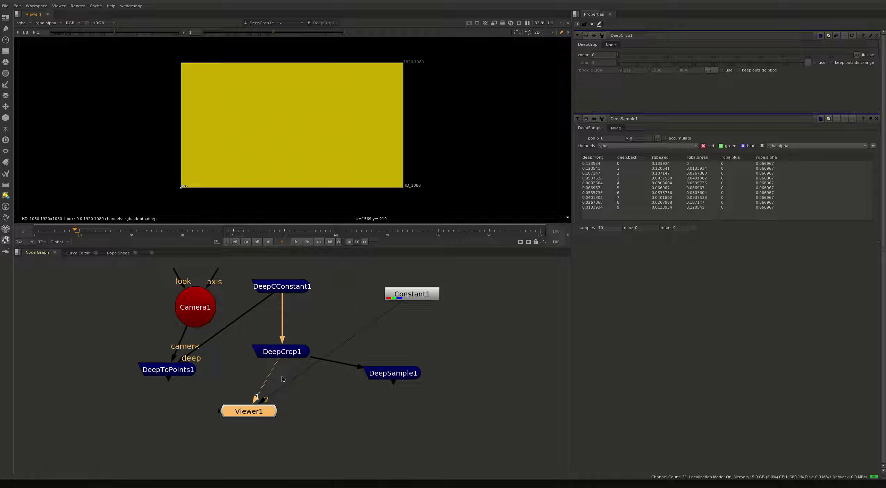
pyautogui.doubleClick(297, 288)
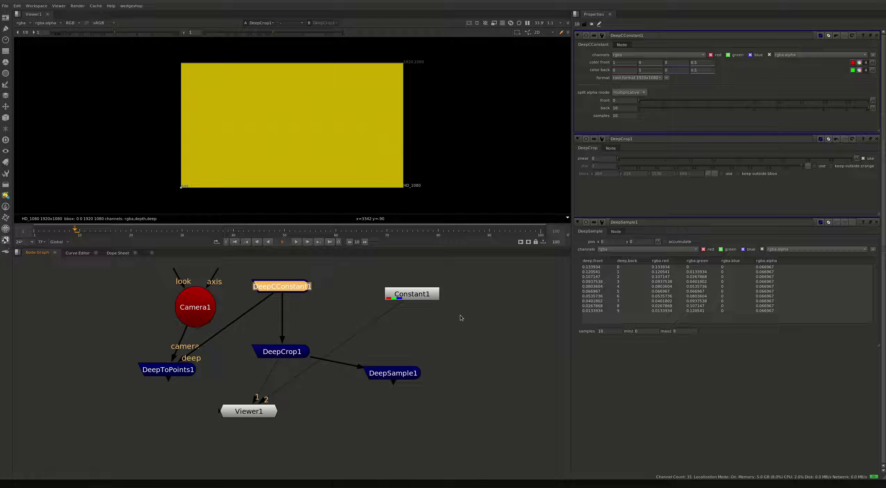
# - Move Constant1 away from the other nodes, open its properties and add a DeepFromFrames node below it
pyautogui.click(420, 294)
pyautogui.moveTo(420, 294); pyautogui.dragTo(484, 296)
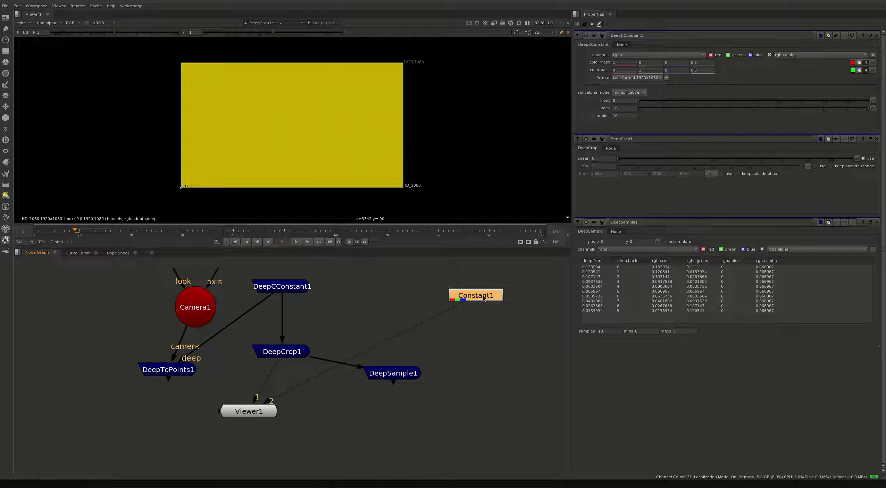
pyautogui.doubleClick(484, 295)
pyautogui.press('Tab')
pyautogui.write('deep')
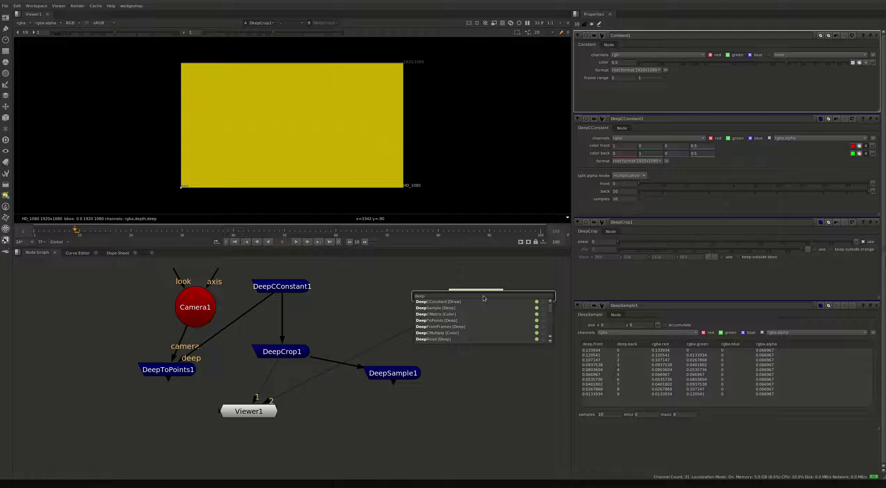
pyautogui.write('from')
pyautogui.press('Return')
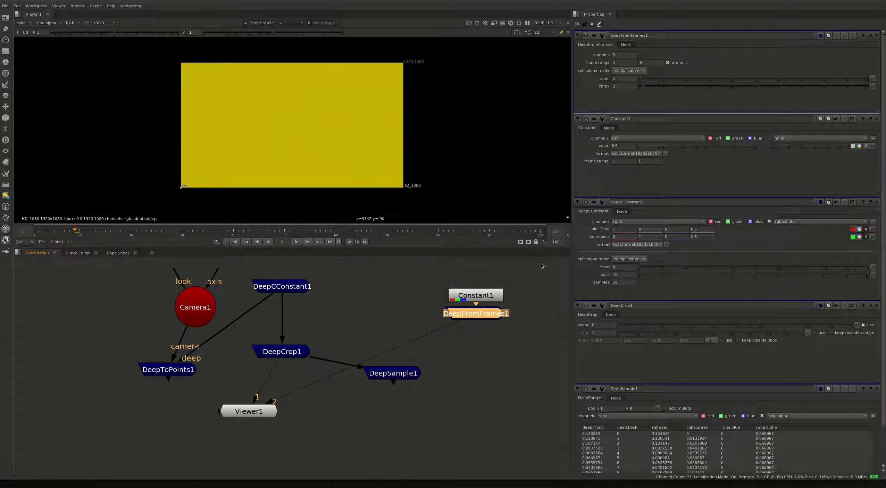
# - Set DeepFromFrames1 to zmin 0, zmax 10 and 10 samples
pyautogui.click(623, 79)
pyautogui.write('0')
pyautogui.press('Tab')
pyautogui.write('10')
pyautogui.click(617, 55)
pyautogui.write('10')
# - Compare the available split alpha modes of DeepCConstant1 and DeepFromFrames1 without changing either
pyautogui.click(641, 260)
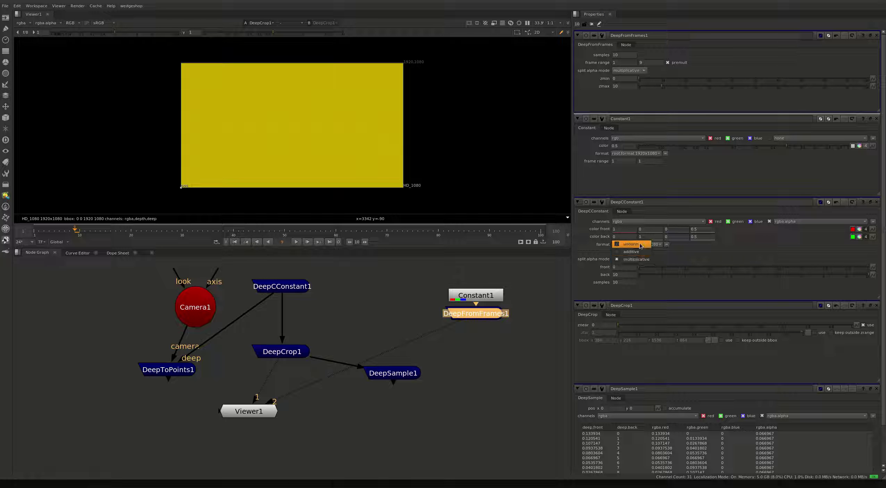
pyautogui.click(724, 254)
pyautogui.click(631, 72)
pyautogui.click(755, 64)
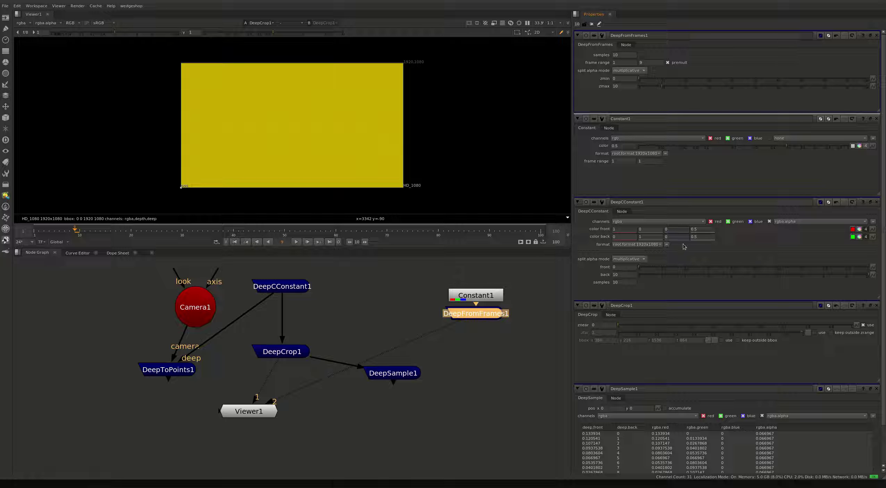
pyautogui.click(737, 245)
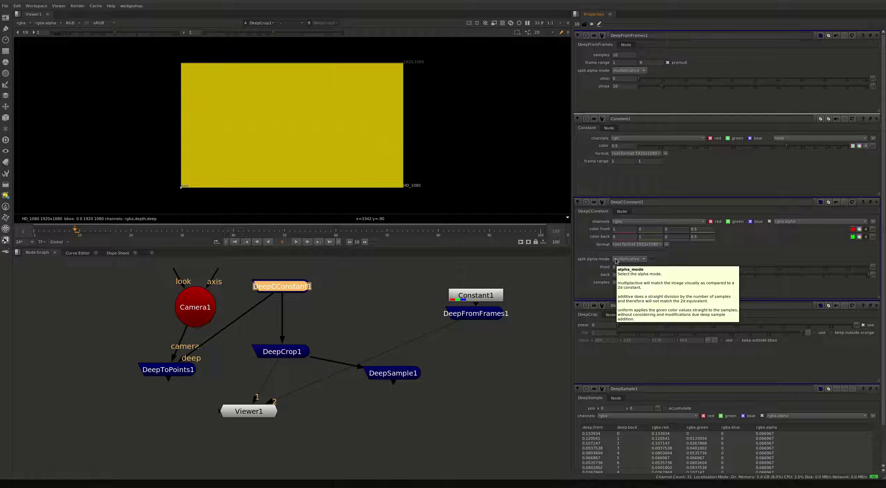
# - Try the uniform split alpha mode on DeepCConstant1 and examine the resulting DeepSample1 table
pyautogui.click(632, 261)
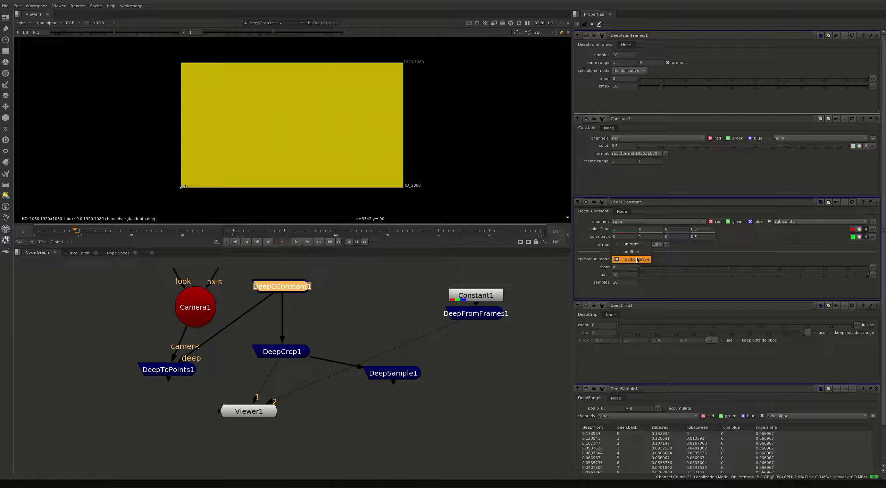
pyautogui.click(624, 244)
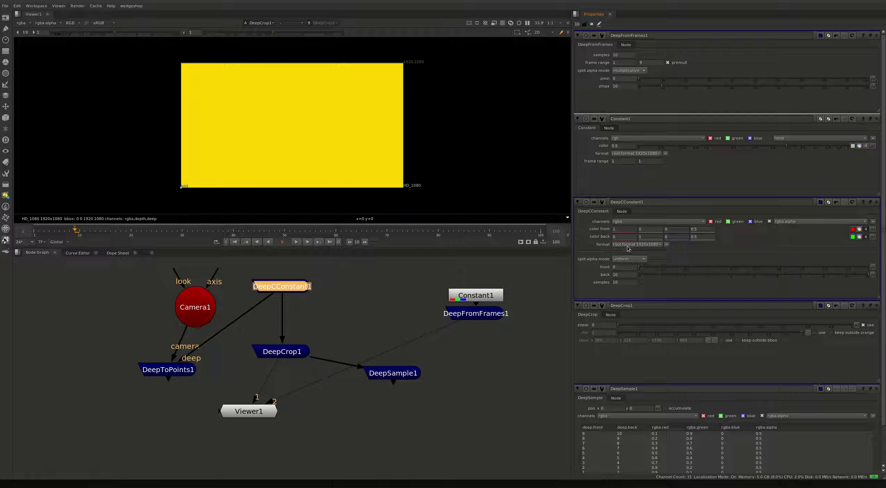
pyautogui.scroll(-3, 434, 312)
pyautogui.scroll(-2, 434, 312)
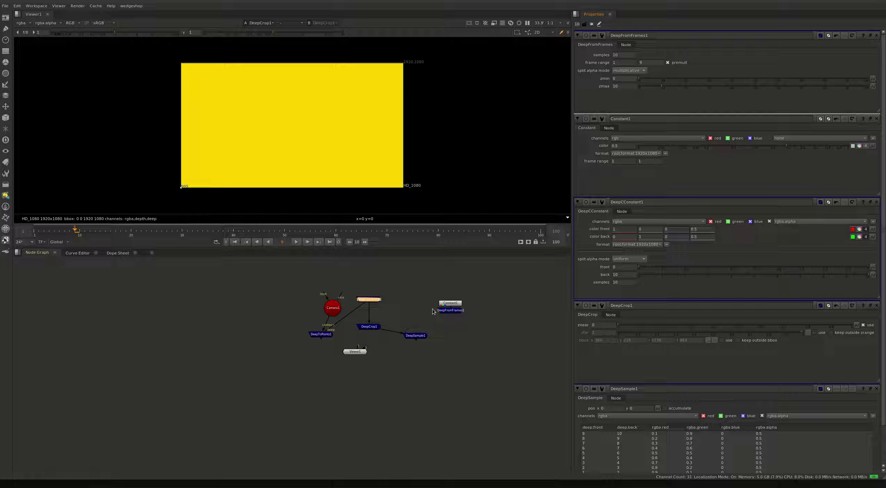
pyautogui.moveTo(465, 335); pyautogui.dragTo(444, 315, button='middle')
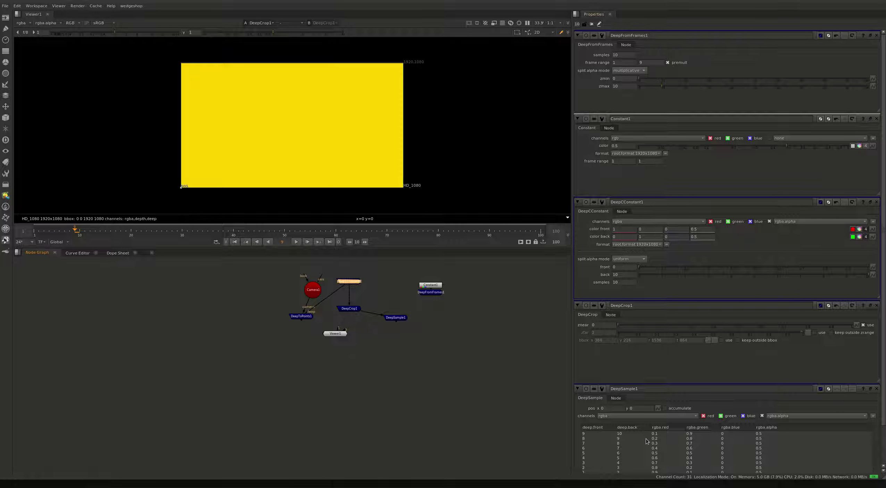
pyautogui.scroll(-2, 795, 418)
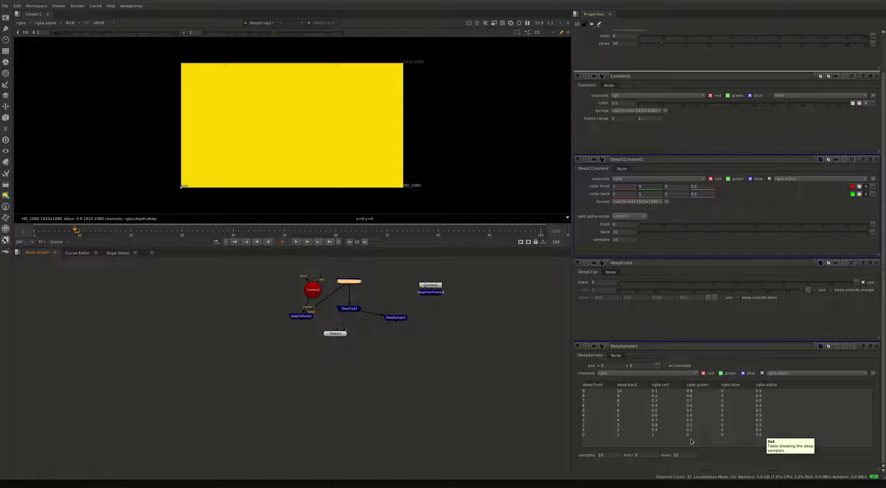
# - Try the additive split alpha mode on DeepCConstant1, checking the DeepSample1 values, and return it to multiplicative
pyautogui.click(630, 218)
pyautogui.click(628, 221)
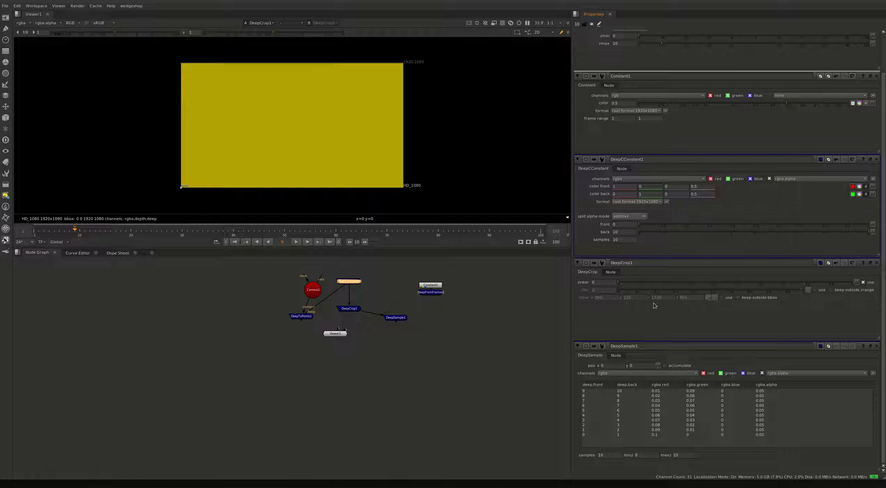
pyautogui.click(688, 435)
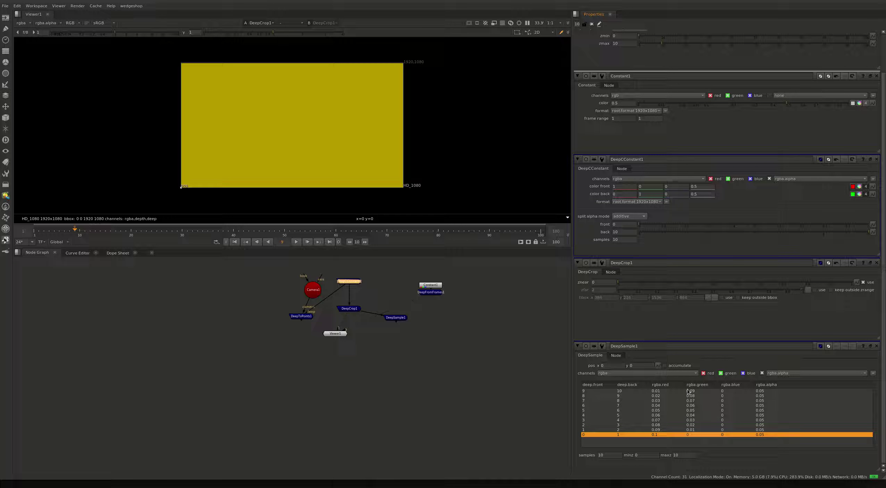
pyautogui.click(629, 225)
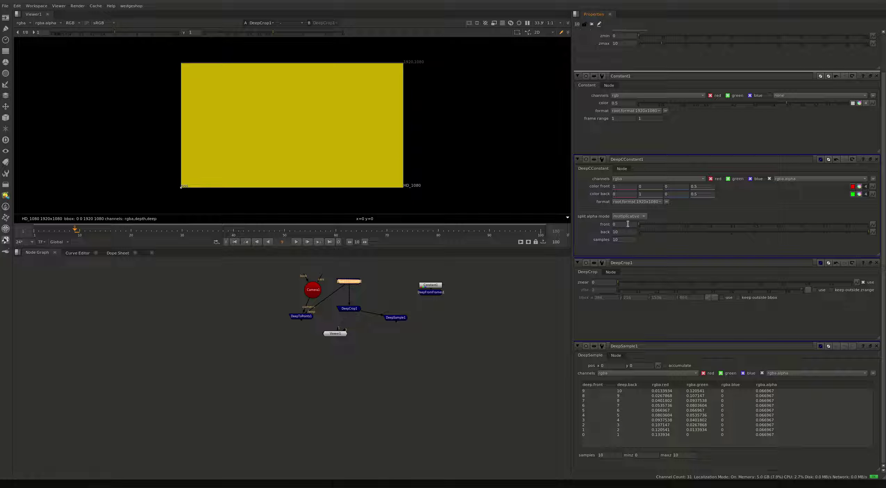